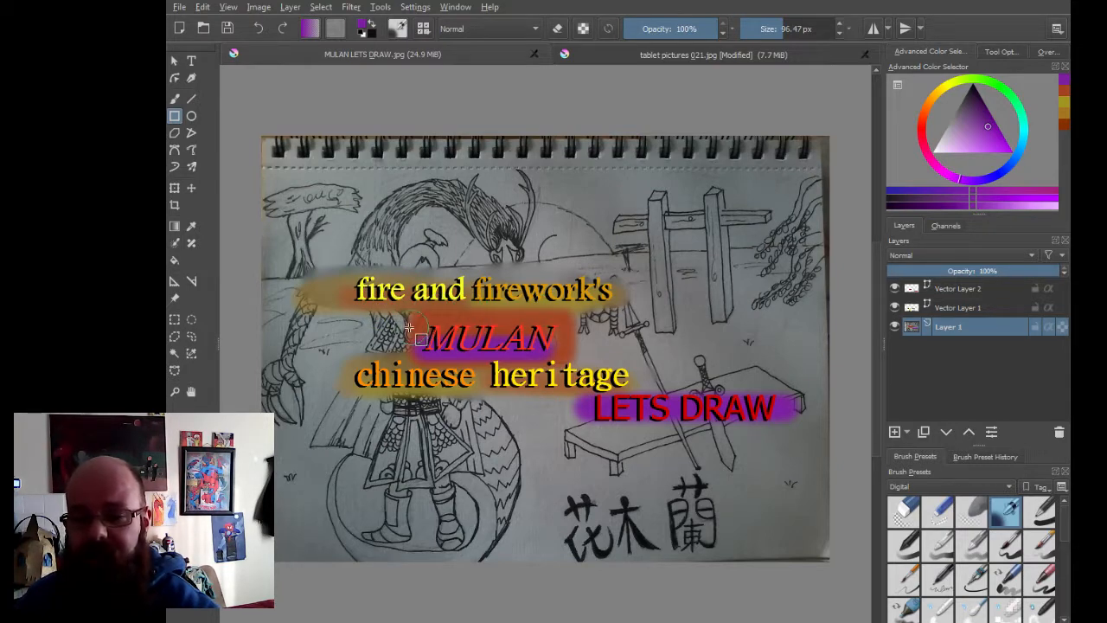
- Smear away the PlayStation logo in the lower-left corner of turf wars.jpg with a 60 px blending brush
{"action": "left_click", "coordinate": [744, 55]}
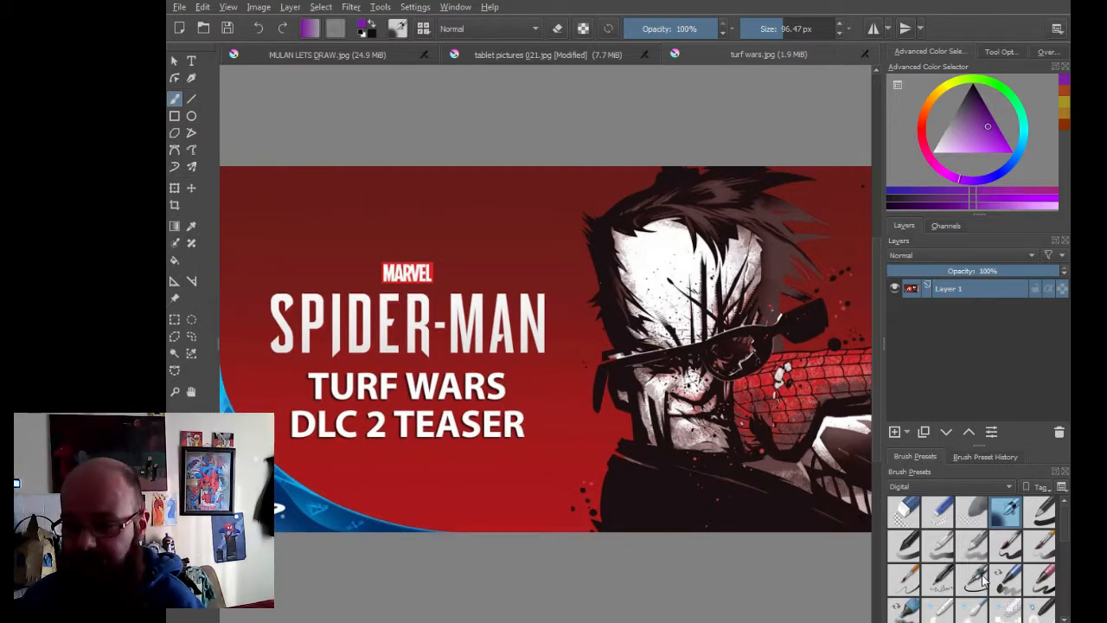
{"action": "scroll", "coordinate": [645, 400], "scroll_direction": "down", "scroll_amount": 1}
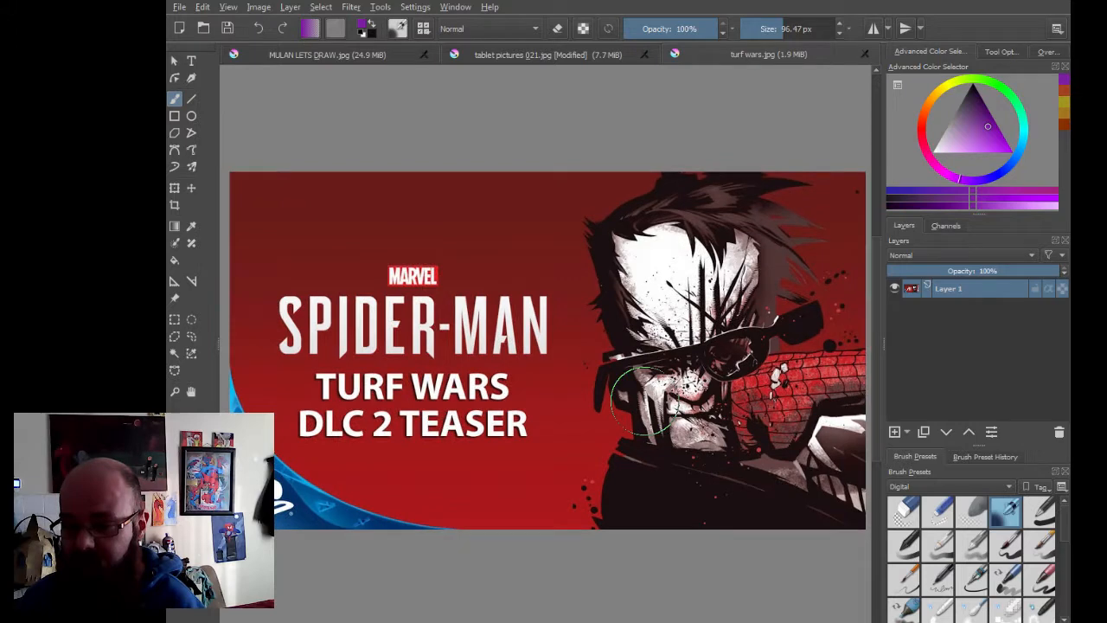
{"action": "left_click", "coordinate": [972, 611]}
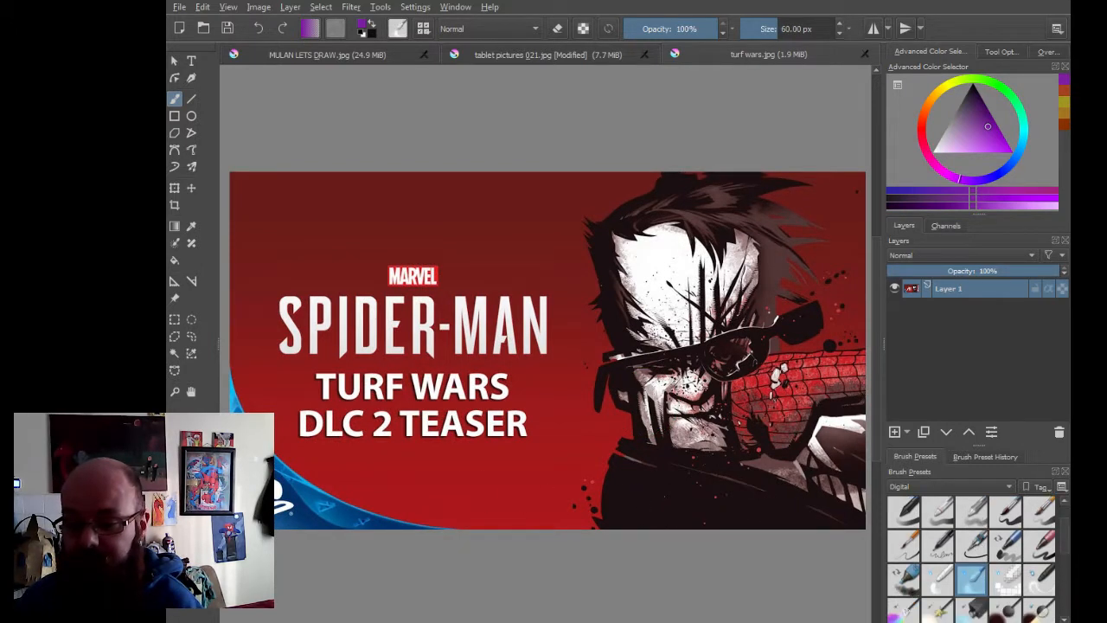
{"action": "mouse_move", "coordinate": [236, 423]}
{"action": "left_mouse_down"}
{"action": "mouse_move", "coordinate": [268, 484]}
{"action": "mouse_move", "coordinate": [348, 512]}
{"action": "mouse_move", "coordinate": [287, 490]}
{"action": "mouse_move", "coordinate": [294, 519]}
{"action": "left_mouse_up"}
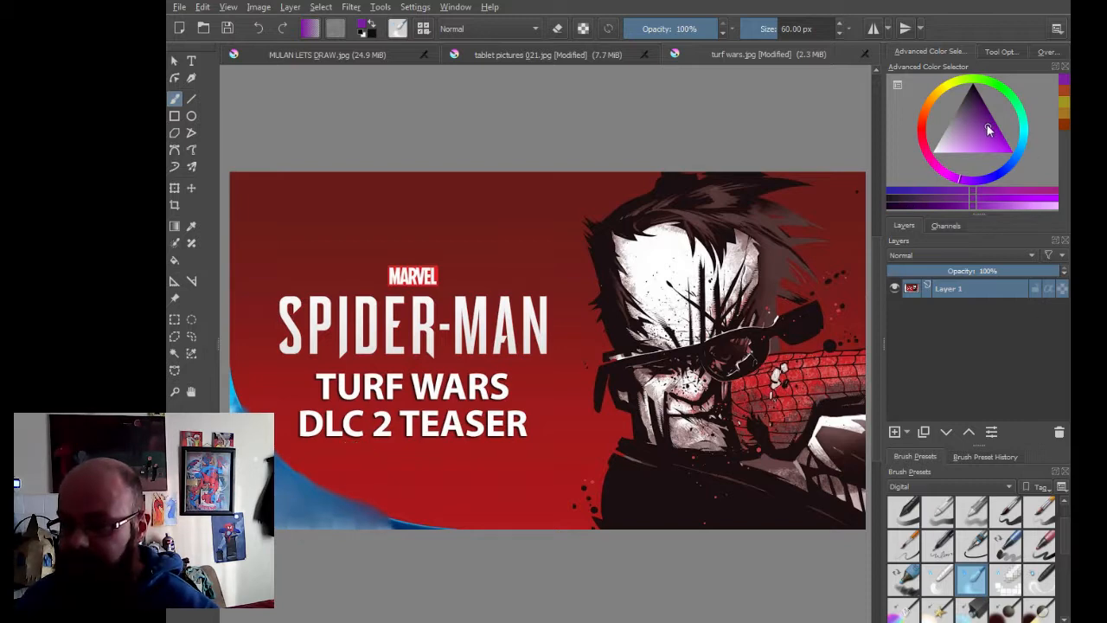
- Paint the banner's lower-left and upper-left corners solid blue with a 40 px brush, leaving a curved red edge
{"action": "left_click_drag", "start_coordinate": [1020, 149], "coordinate": [1016, 169]}
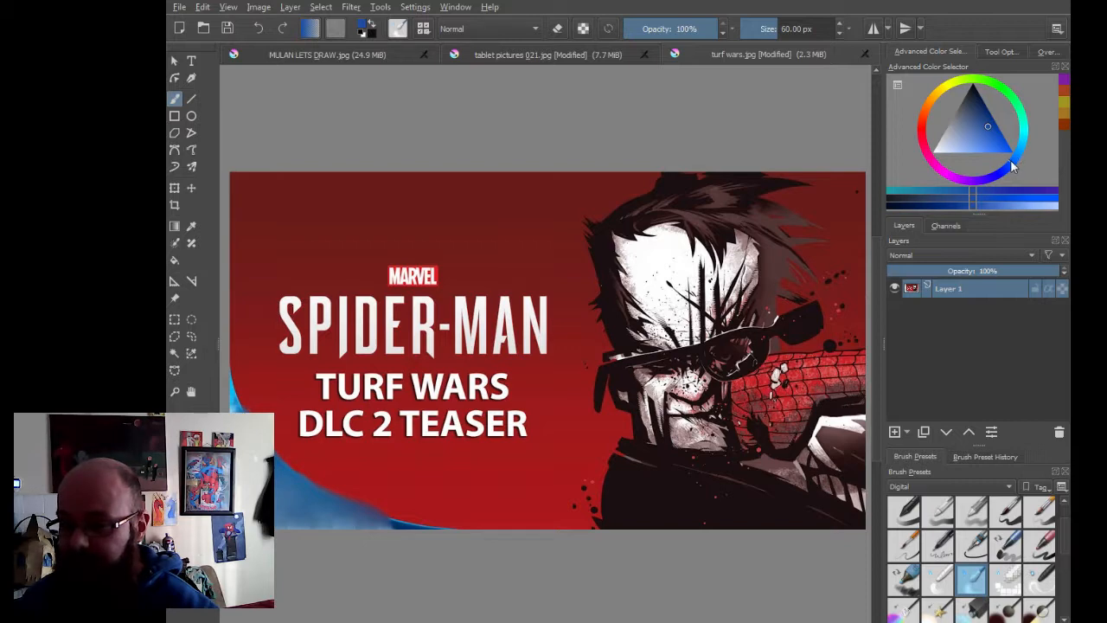
{"action": "left_click", "coordinate": [1017, 161]}
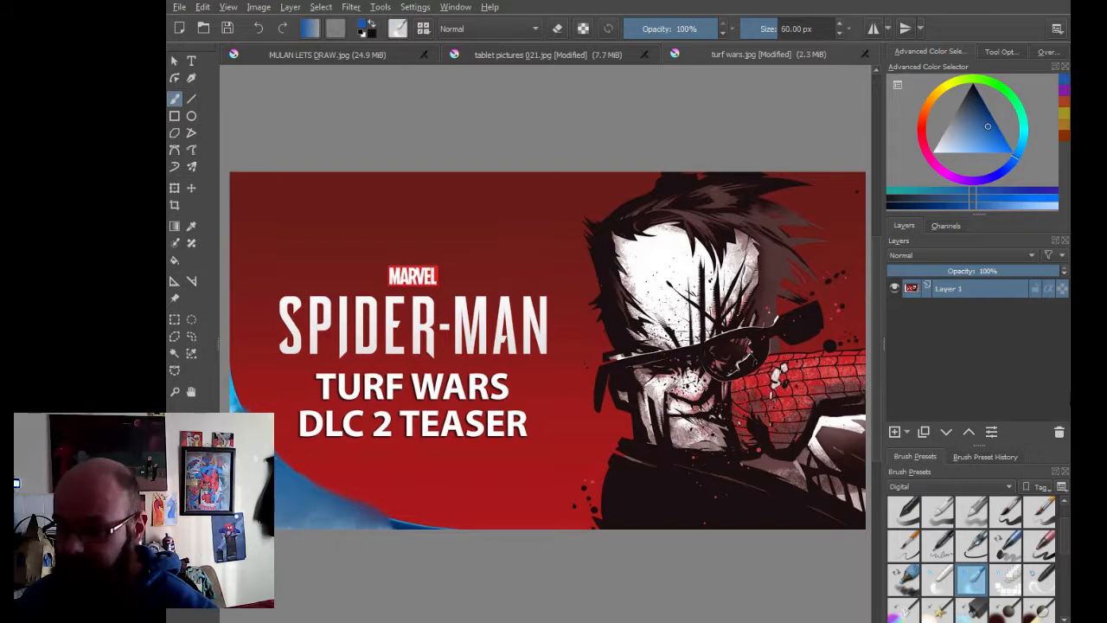
{"action": "scroll", "coordinate": [1030, 533], "scroll_direction": "up", "scroll_amount": 1}
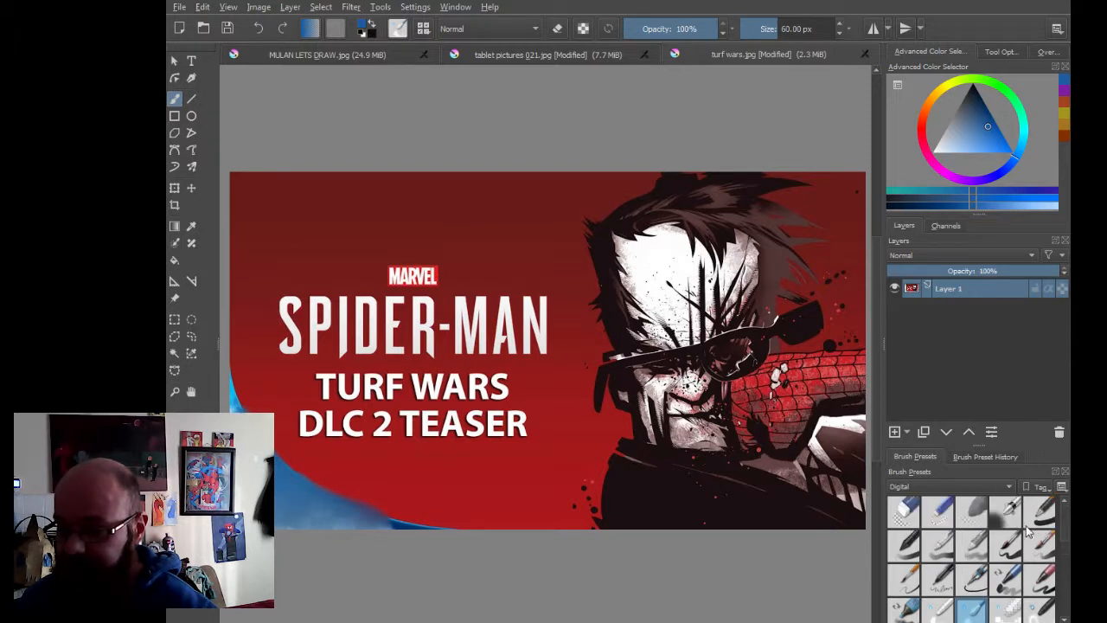
{"action": "left_click", "coordinate": [1045, 512]}
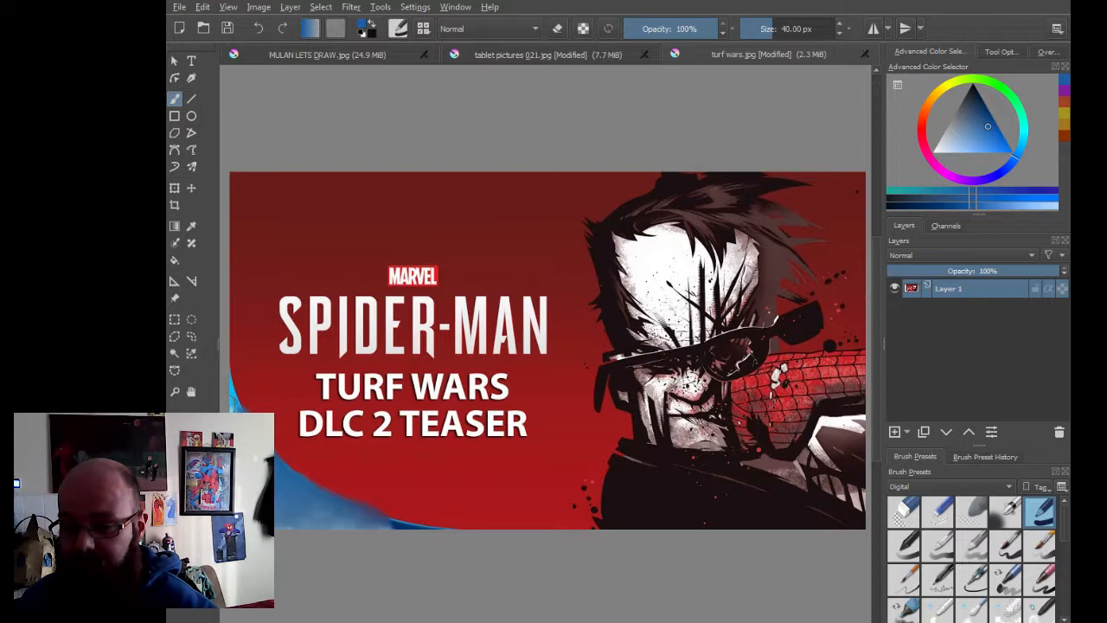
{"action": "mouse_move", "coordinate": [284, 467]}
{"action": "left_mouse_down"}
{"action": "mouse_move", "coordinate": [305, 489]}
{"action": "mouse_move", "coordinate": [380, 520]}
{"action": "mouse_move", "coordinate": [286, 486]}
{"action": "mouse_move", "coordinate": [280, 511]}
{"action": "mouse_move", "coordinate": [301, 522]}
{"action": "mouse_move", "coordinate": [277, 526]}
{"action": "left_mouse_up"}
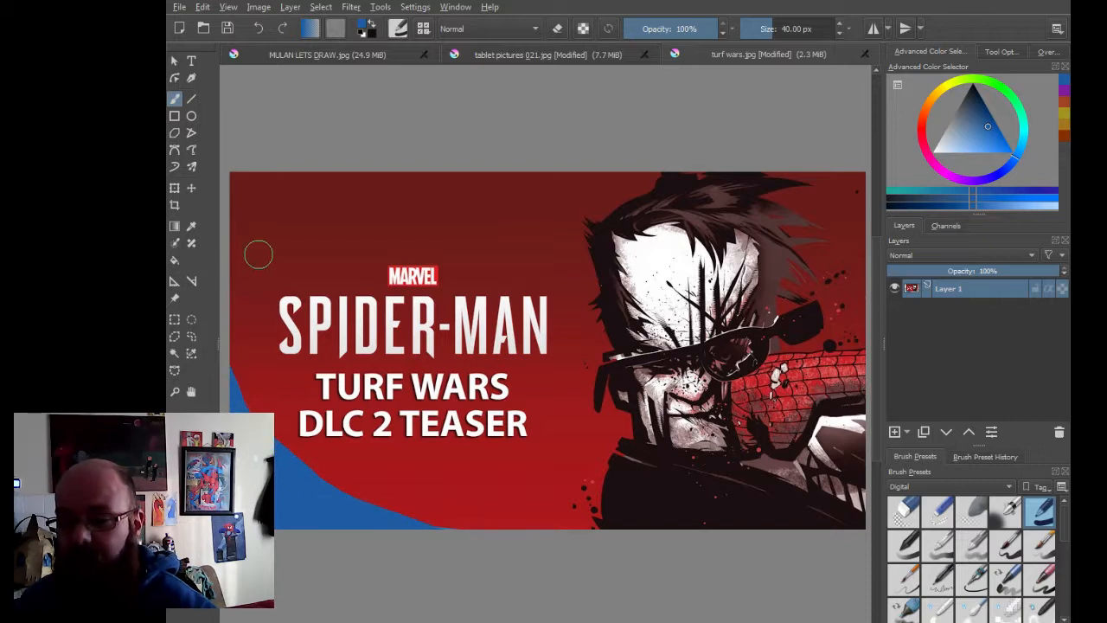
{"action": "mouse_move", "coordinate": [258, 254]}
{"action": "left_mouse_down"}
{"action": "mouse_move", "coordinate": [237, 263]}
{"action": "mouse_move", "coordinate": [246, 203]}
{"action": "mouse_move", "coordinate": [341, 177]}
{"action": "mouse_move", "coordinate": [238, 205]}
{"action": "left_mouse_up"}
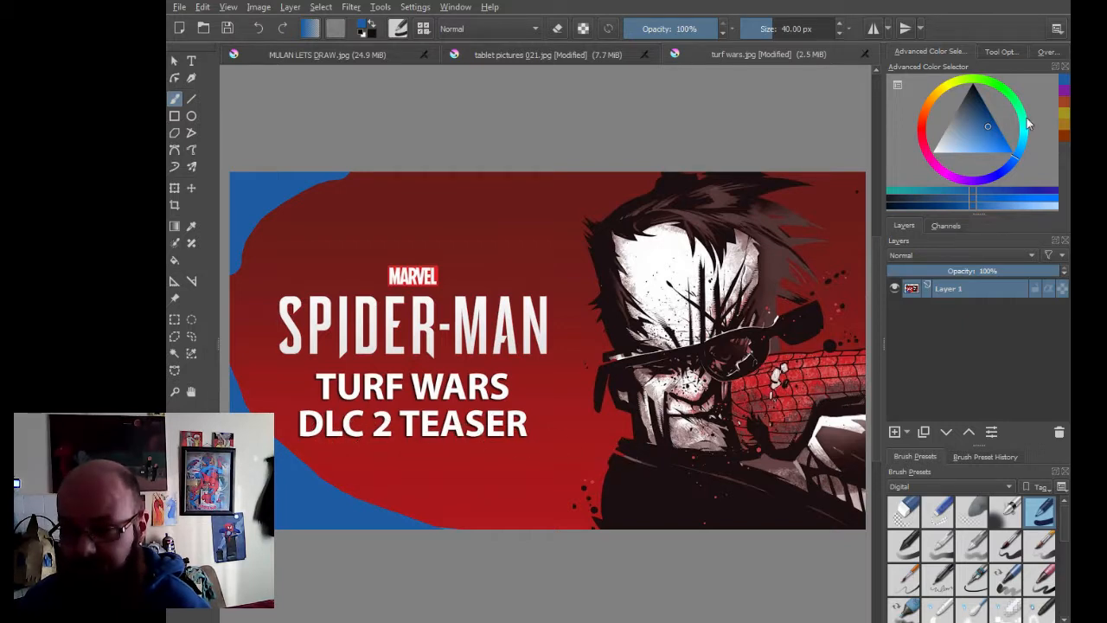
- Change the foreground color to a medium-dark red close to the banner background
{"action": "left_click", "coordinate": [1065, 139]}
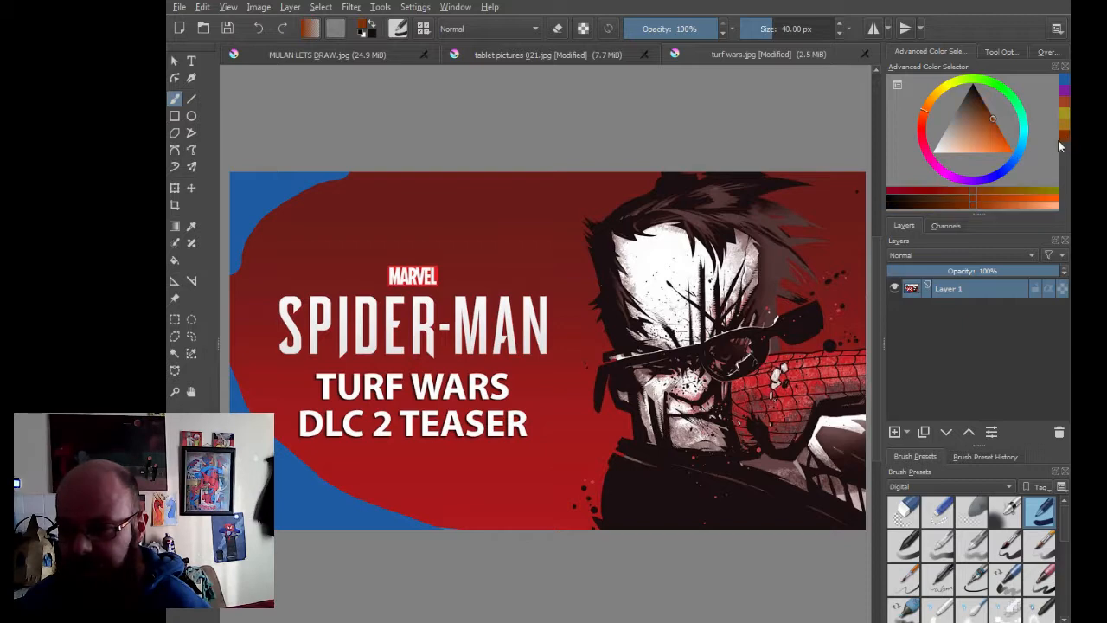
{"action": "left_click", "coordinate": [923, 121]}
{"action": "left_click_drag", "start_coordinate": [923, 121], "coordinate": [922, 129]}
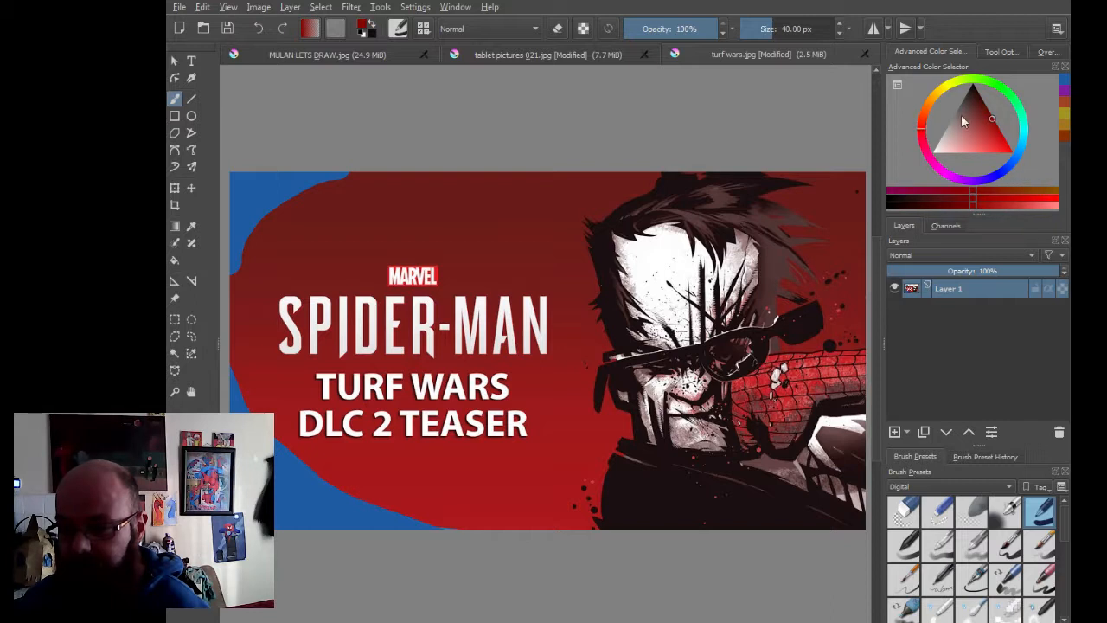
{"action": "left_click", "coordinate": [991, 119]}
{"action": "left_click_drag", "start_coordinate": [991, 119], "coordinate": [991, 128]}
{"action": "left_click", "coordinate": [988, 129]}
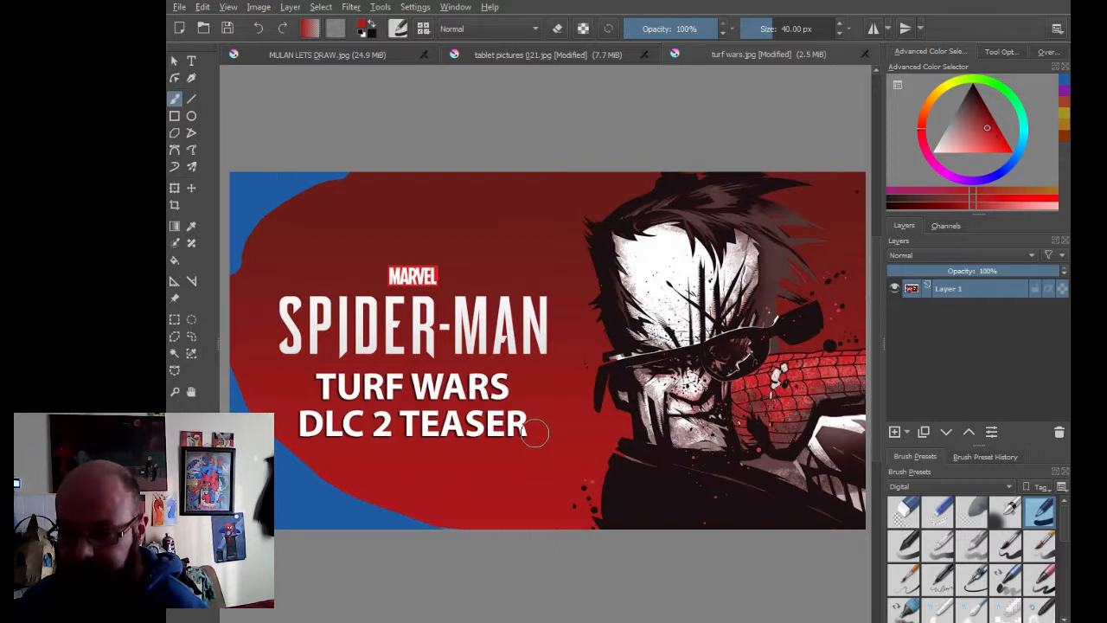
- Cover the "DLC 2 TEASER" line with a filled red rectangle
{"action": "mouse_move", "coordinate": [538, 433]}
{"action": "left_mouse_down"}
{"action": "mouse_move", "coordinate": [298, 433]}
{"action": "mouse_move", "coordinate": [313, 421]}
{"action": "mouse_move", "coordinate": [532, 419]}
{"action": "left_mouse_up"}
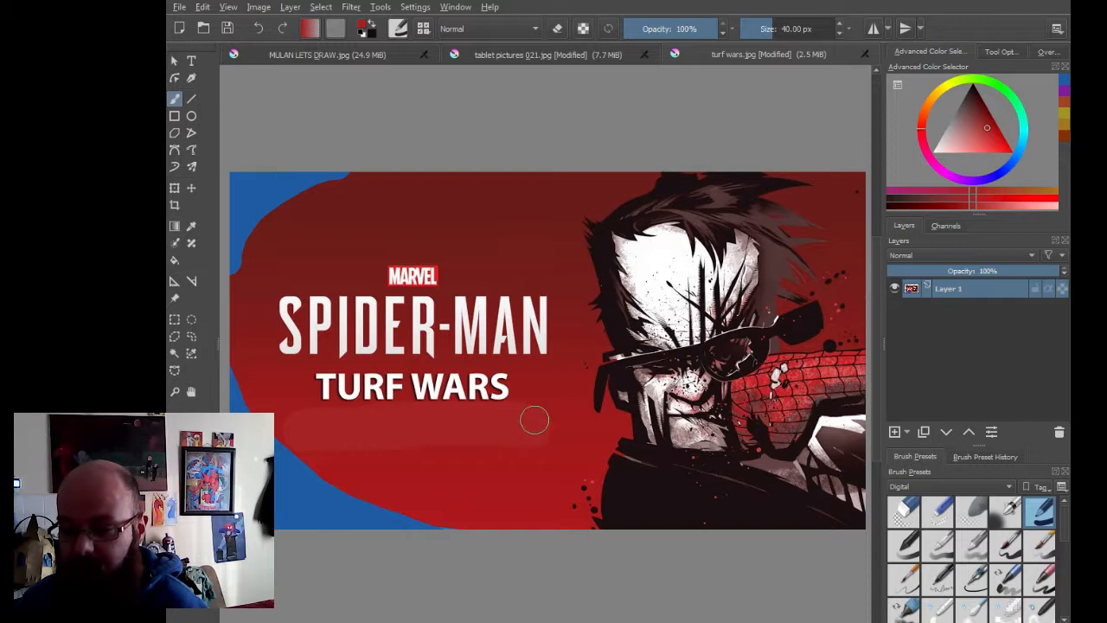
{"action": "left_click", "coordinate": [257, 28]}
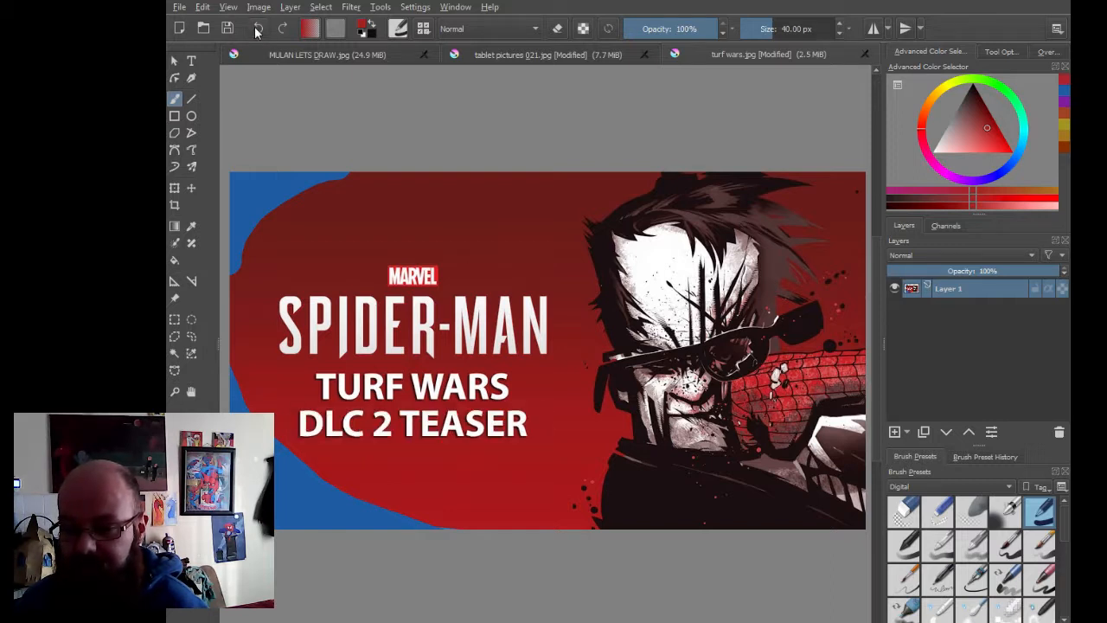
{"action": "left_click", "coordinate": [174, 115]}
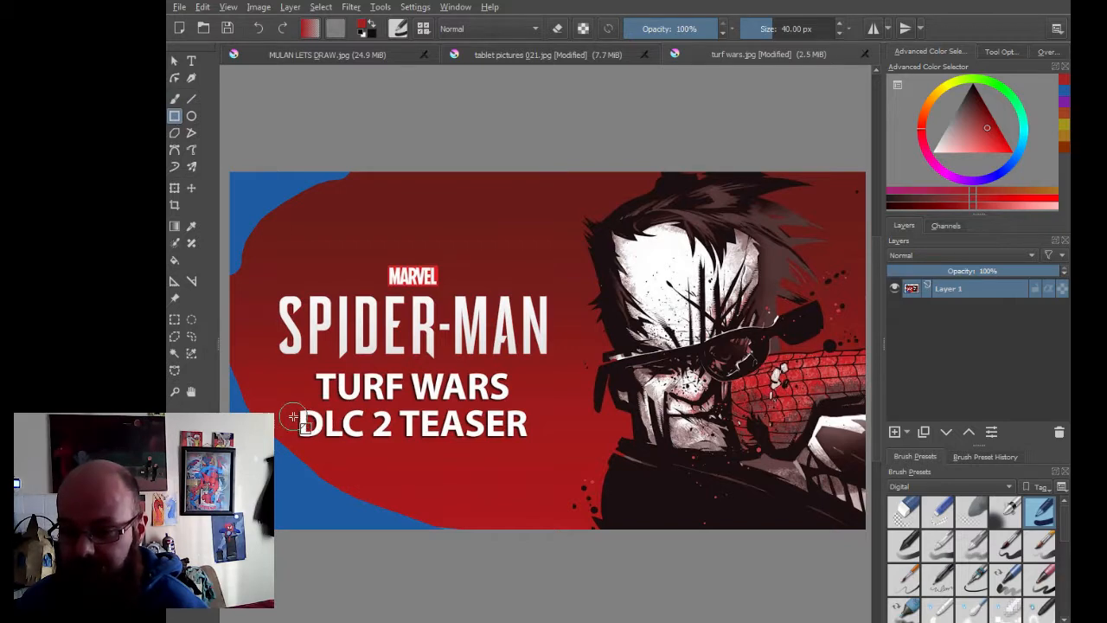
{"action": "left_click_drag", "start_coordinate": [287, 416], "coordinate": [550, 440]}
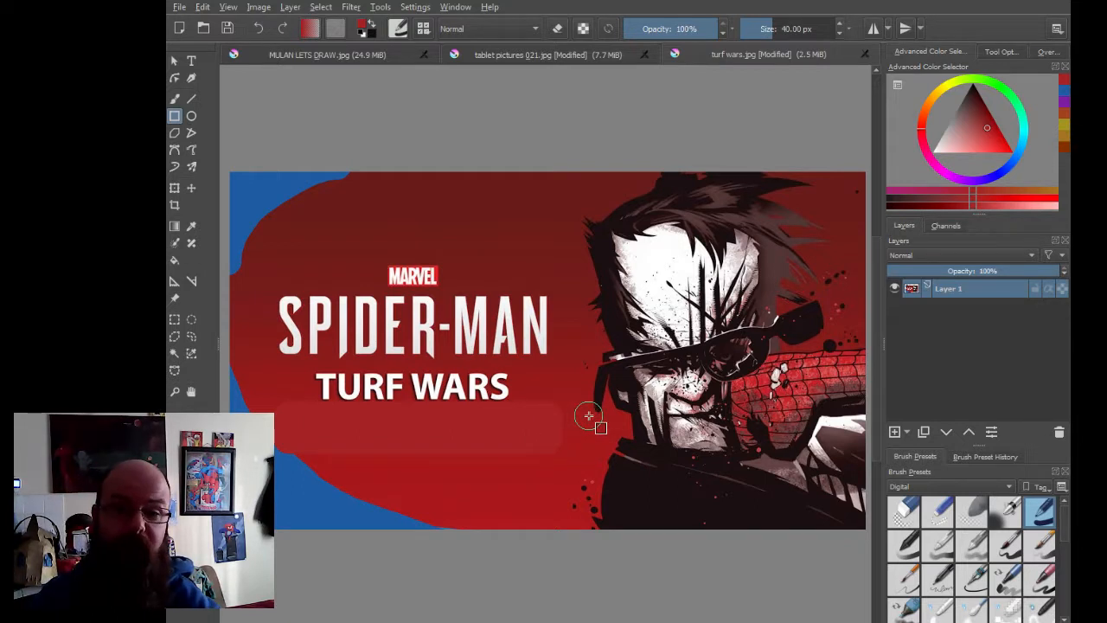
- Add a text object reading "part #1" over the covered area under TURF WARS, replacing the placeholder text
{"action": "left_click", "coordinate": [191, 60]}
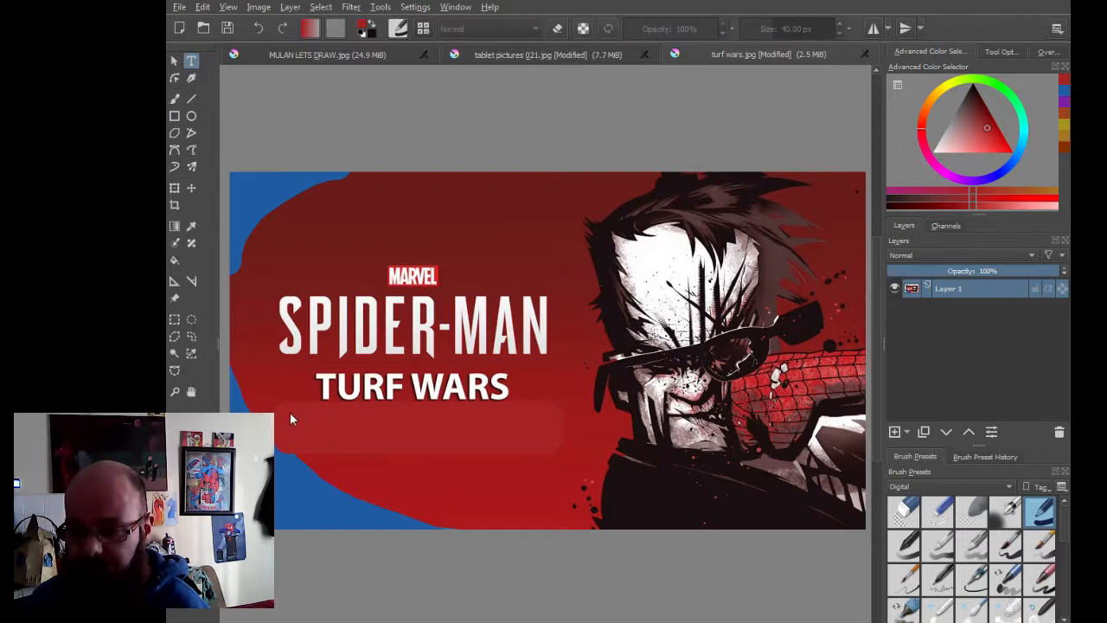
{"action": "left_click_drag", "start_coordinate": [344, 443], "coordinate": [541, 447]}
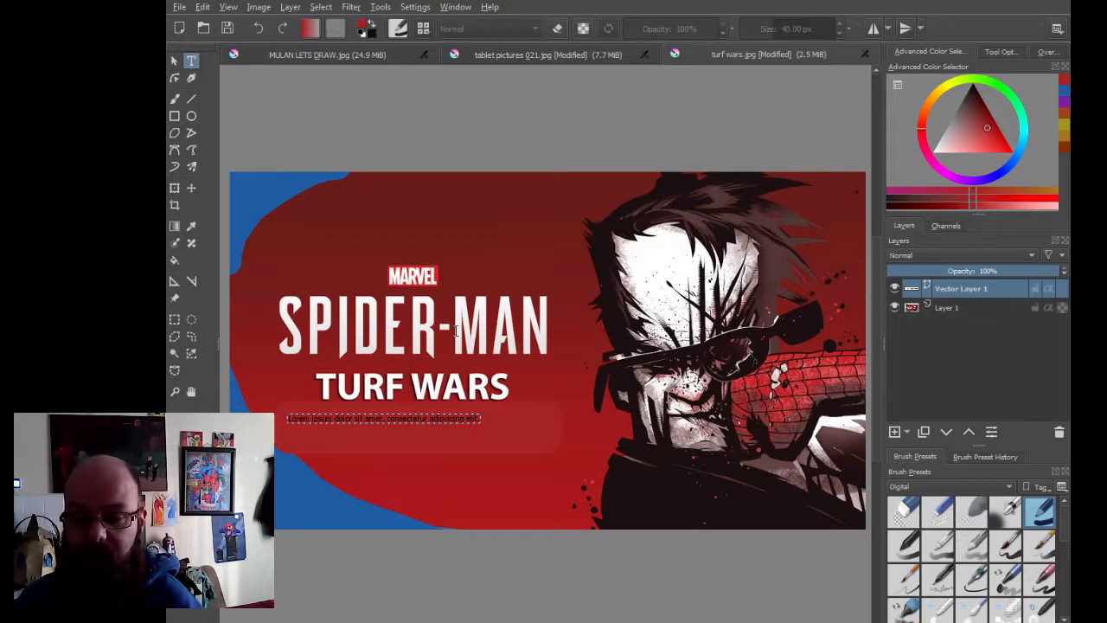
{"action": "key", "text": "Delete"}
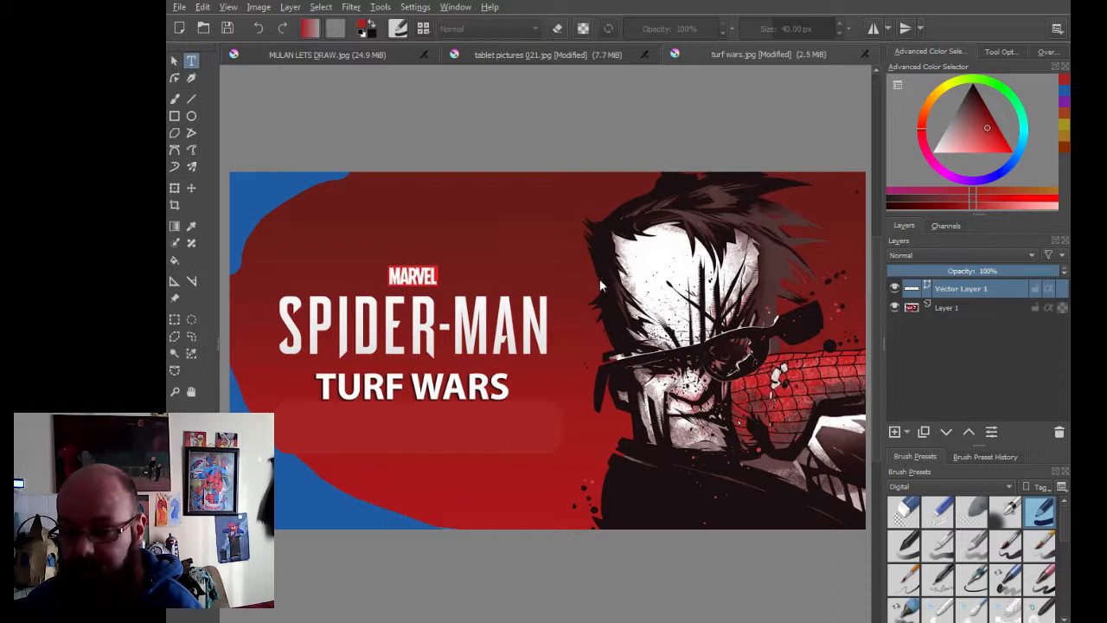
{"action": "left_click", "coordinate": [545, 471]}
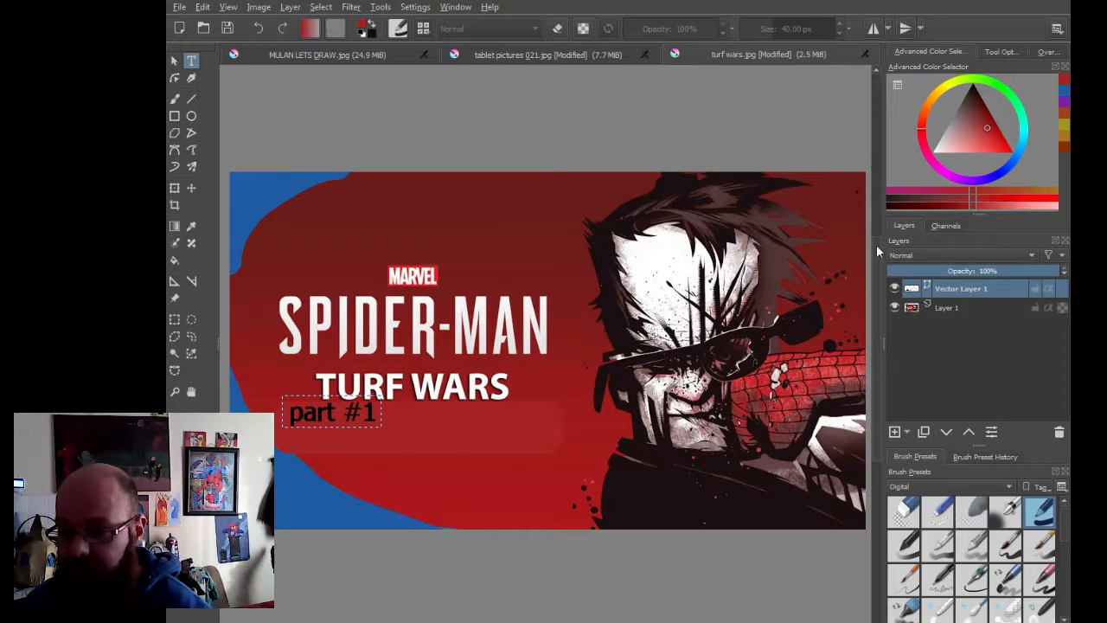
- Enlarge the "part #1" text to slightly taller than the TURF WARS line and color it yellow
{"action": "left_click", "coordinate": [809, 426]}
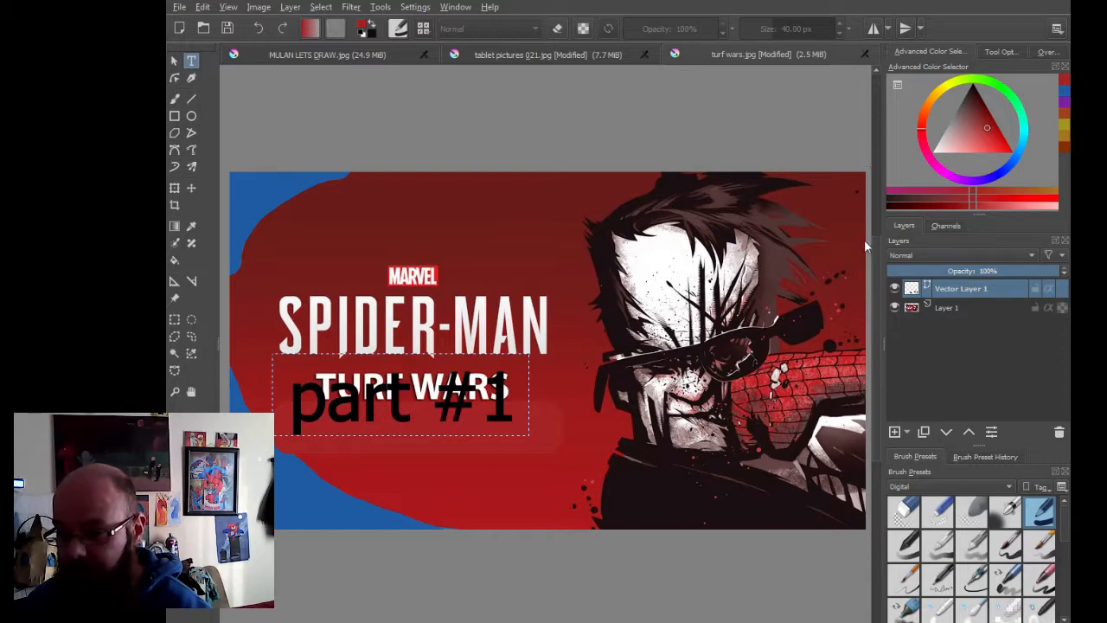
{"action": "left_click", "coordinate": [836, 423]}
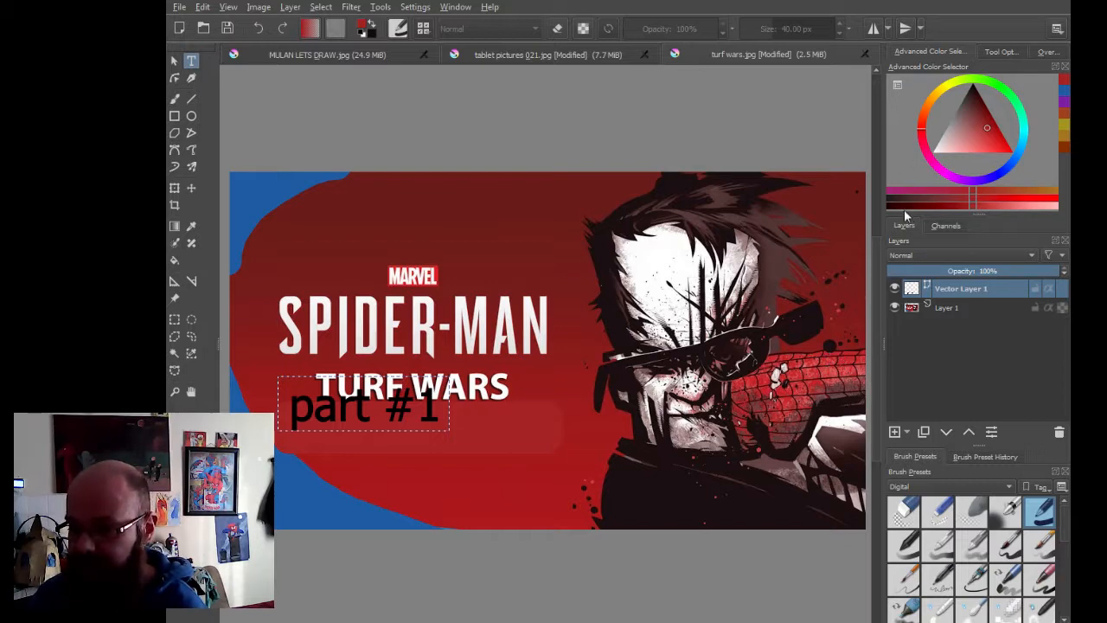
{"action": "left_click", "coordinate": [829, 420]}
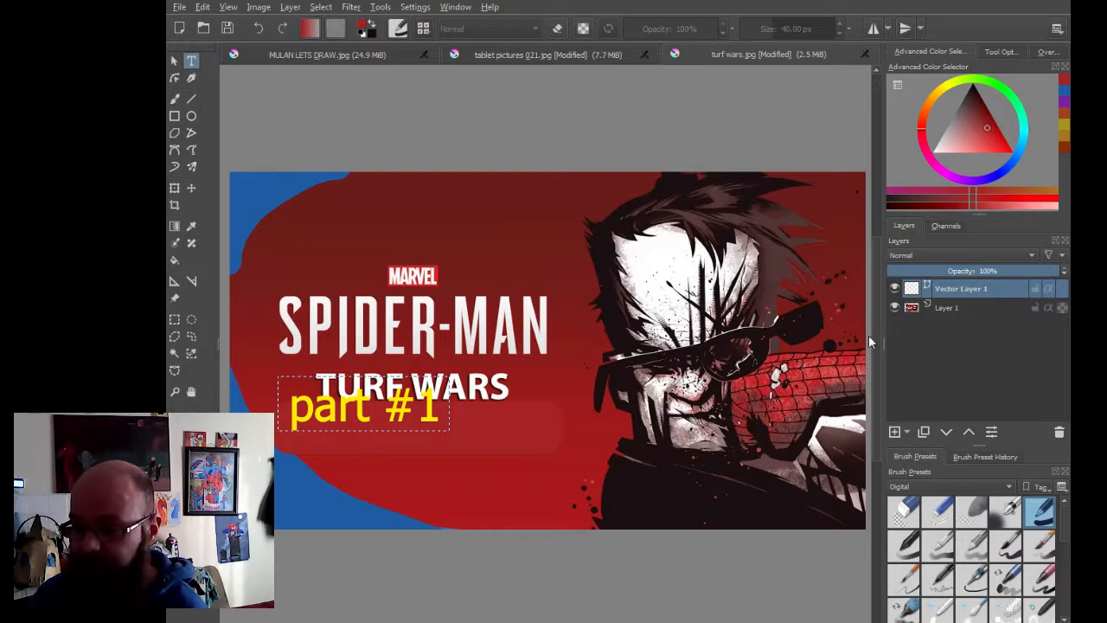
- Move the yellow "part #1" text so it sits centered directly beneath TURF WARS
{"action": "left_click", "coordinate": [174, 59]}
{"action": "left_click_drag", "start_coordinate": [360, 403], "coordinate": [411, 424]}
{"action": "left_click", "coordinate": [495, 477]}
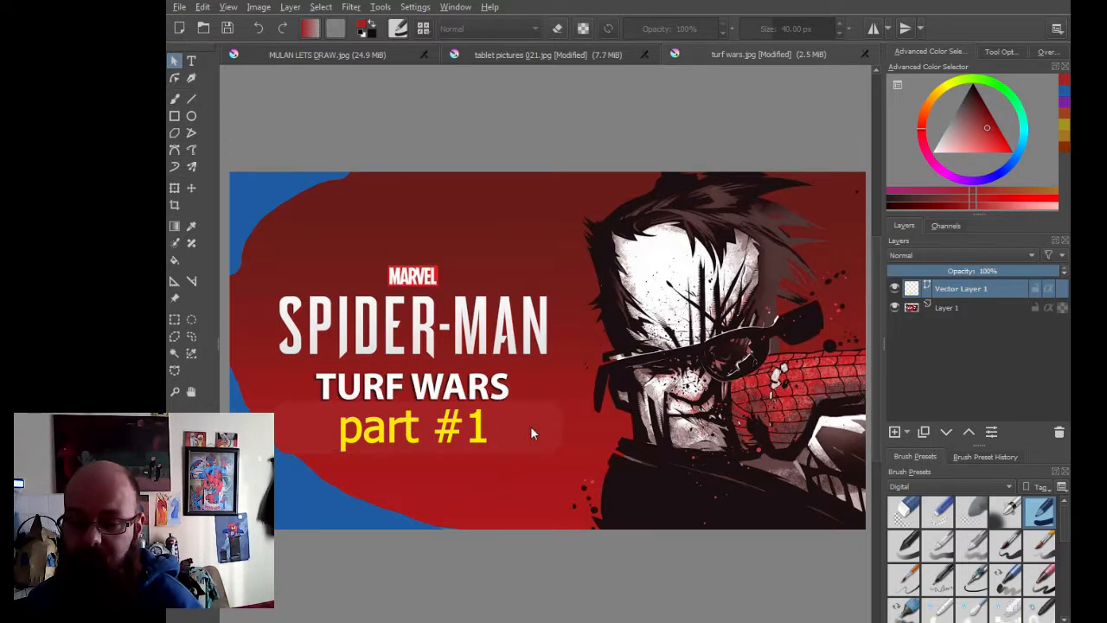
- Add a second "part #1" text of the same size below the yellow one and color it dark green
{"action": "left_click", "coordinate": [191, 60]}
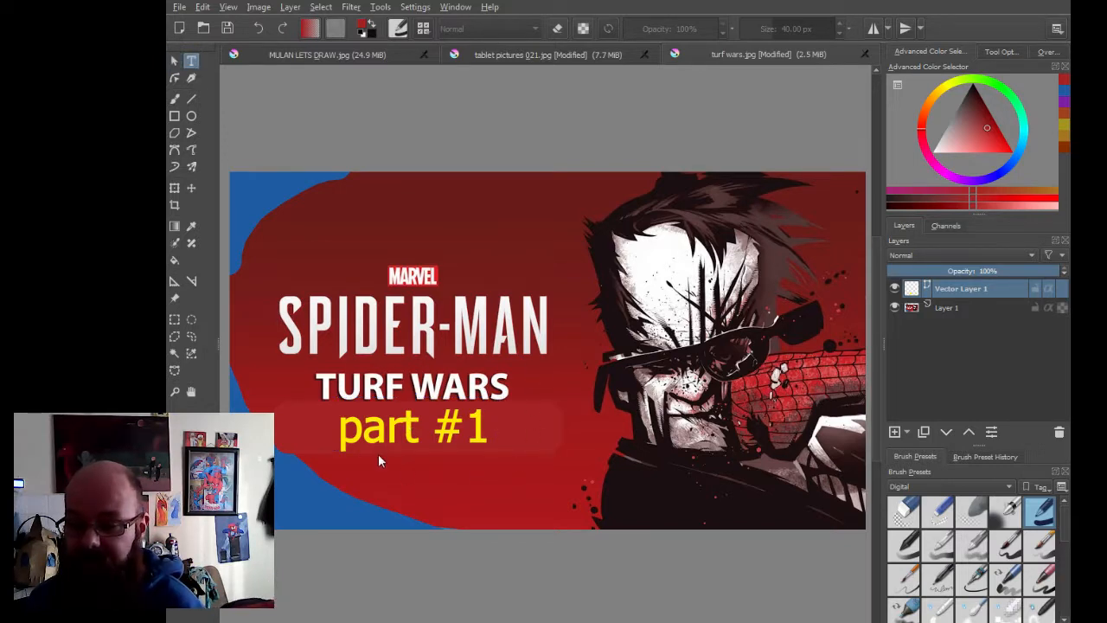
{"action": "left_click_drag", "start_coordinate": [378, 456], "coordinate": [594, 493]}
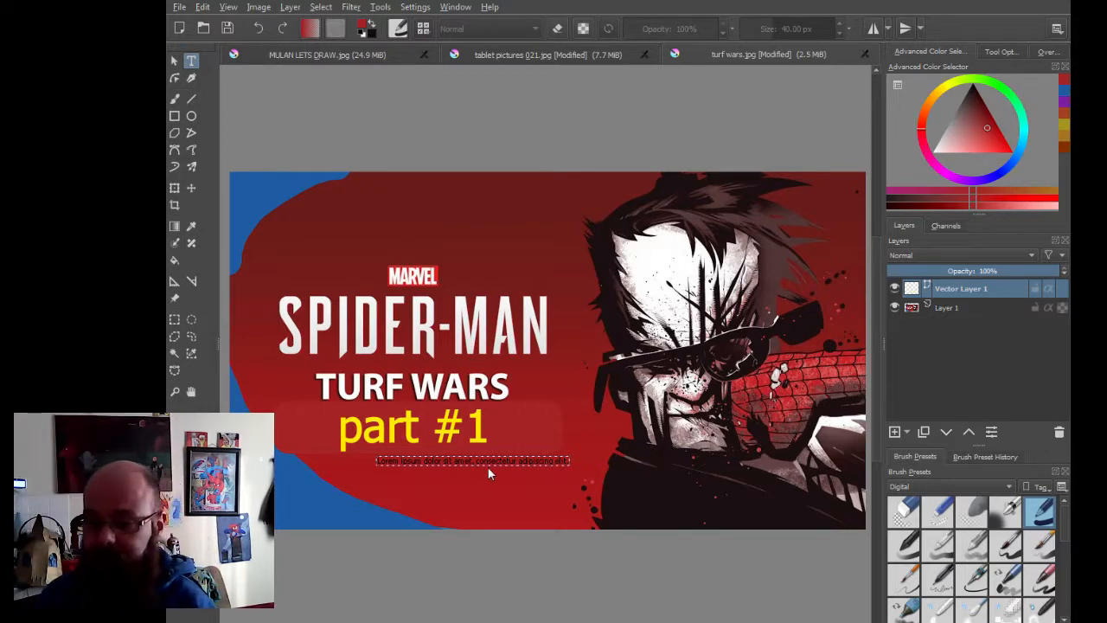
{"action": "left_click", "coordinate": [567, 474]}
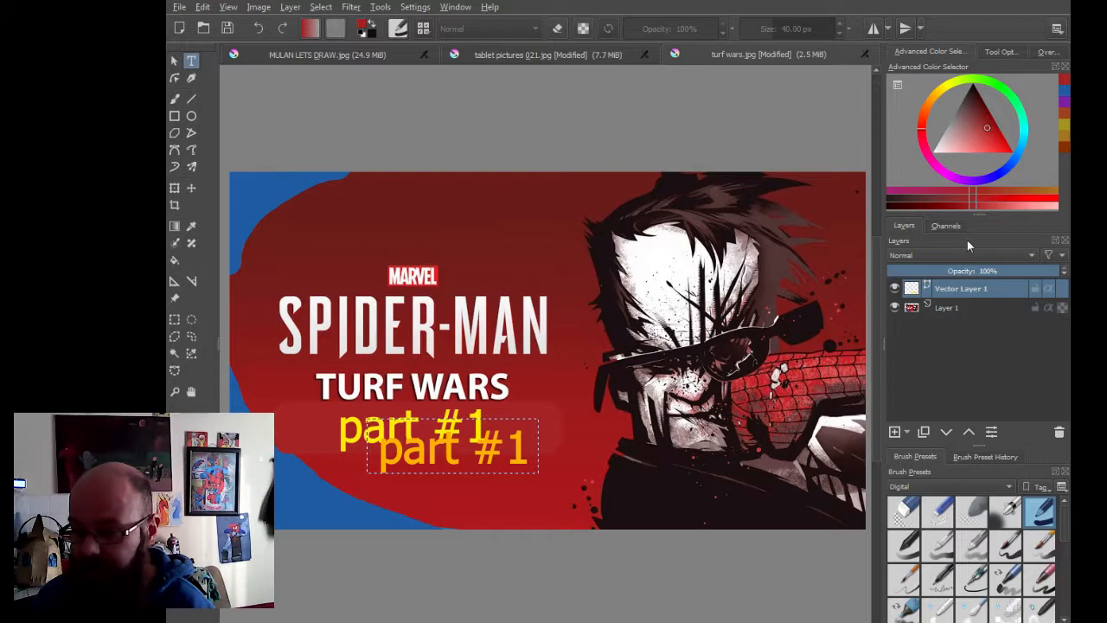
{"action": "left_click", "coordinate": [845, 437]}
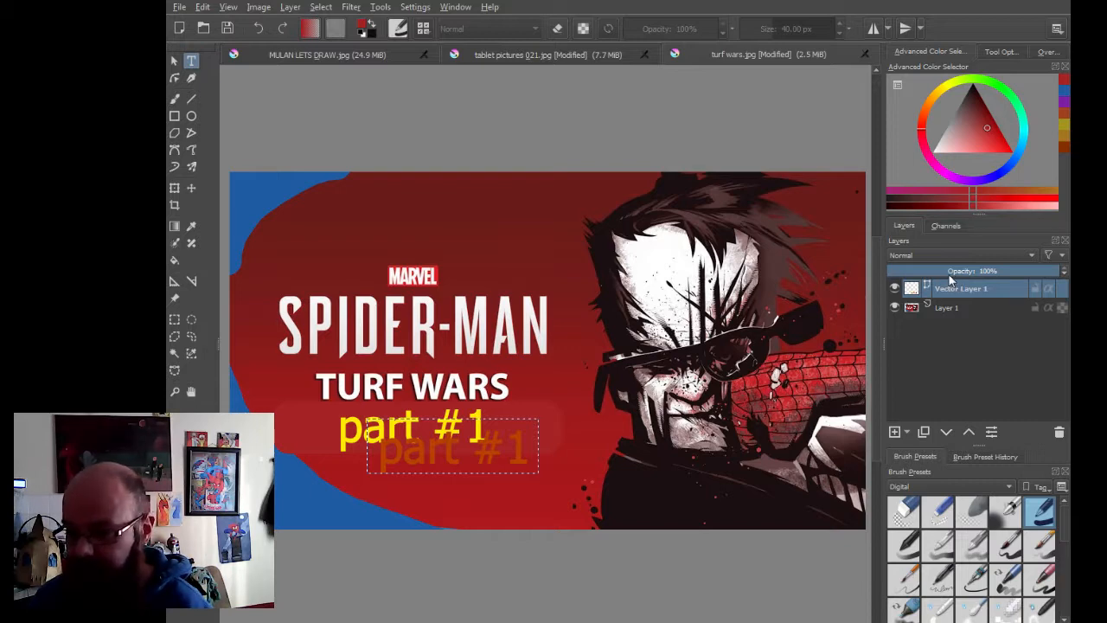
{"action": "left_click", "coordinate": [837, 446]}
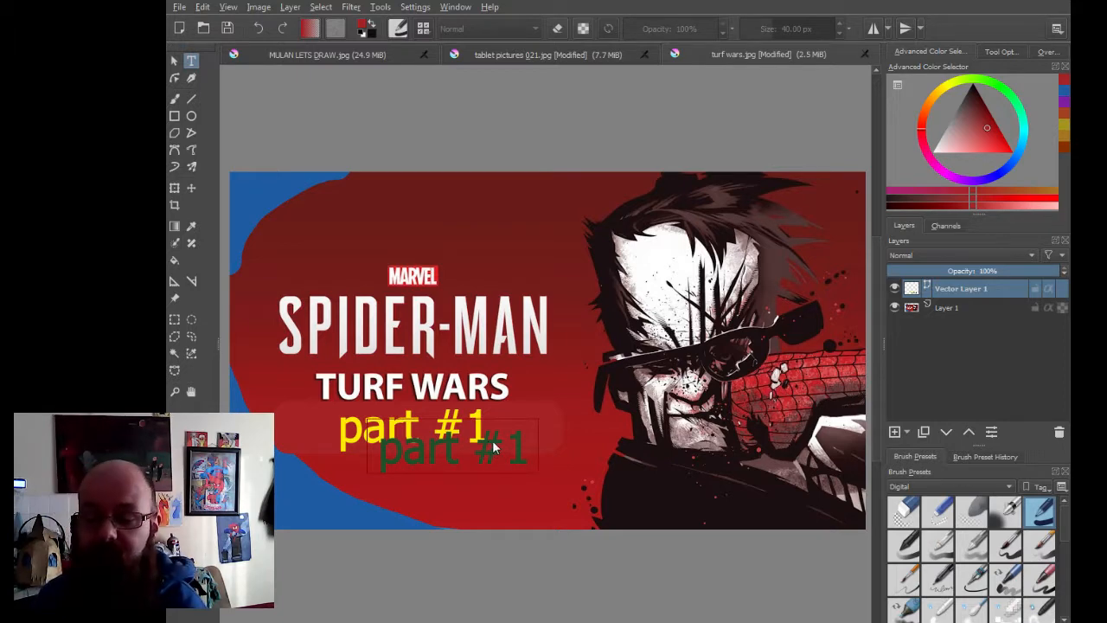
- Move the green "part #1" onto the yellow one with a slight rightward offset as a shadow effect
{"action": "left_click", "coordinate": [174, 61]}
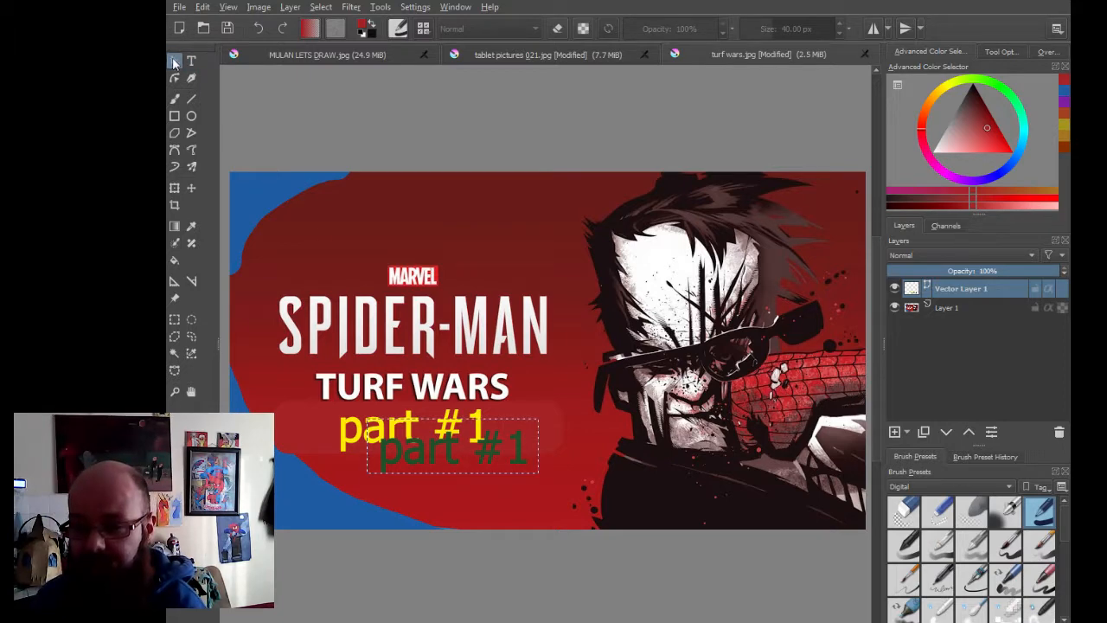
{"action": "left_click_drag", "start_coordinate": [450, 437], "coordinate": [415, 424]}
{"action": "left_click", "coordinate": [562, 464]}
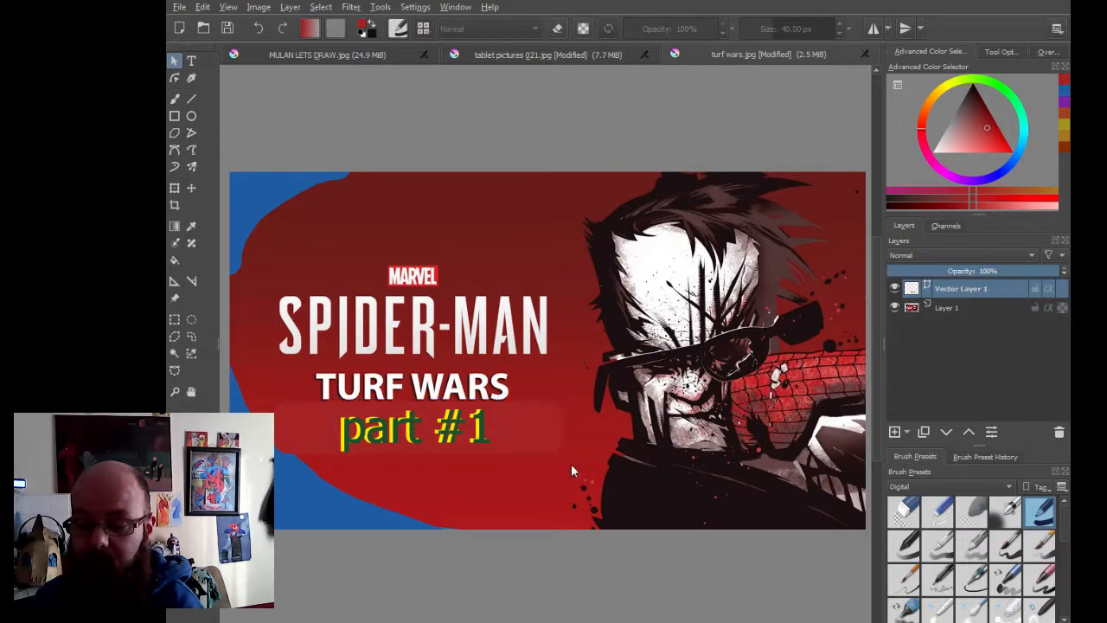
- Shift the green "part #1" text slightly left and down so it is offset to the yellow text's other side
{"action": "double_click", "coordinate": [445, 435]}
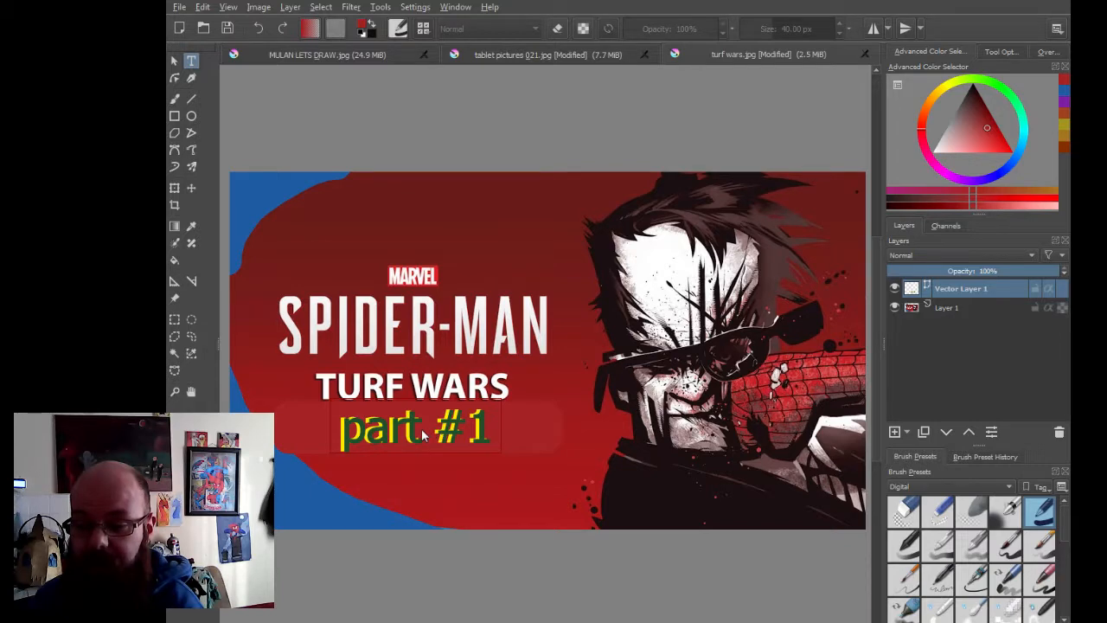
{"action": "key", "text": "Escape"}
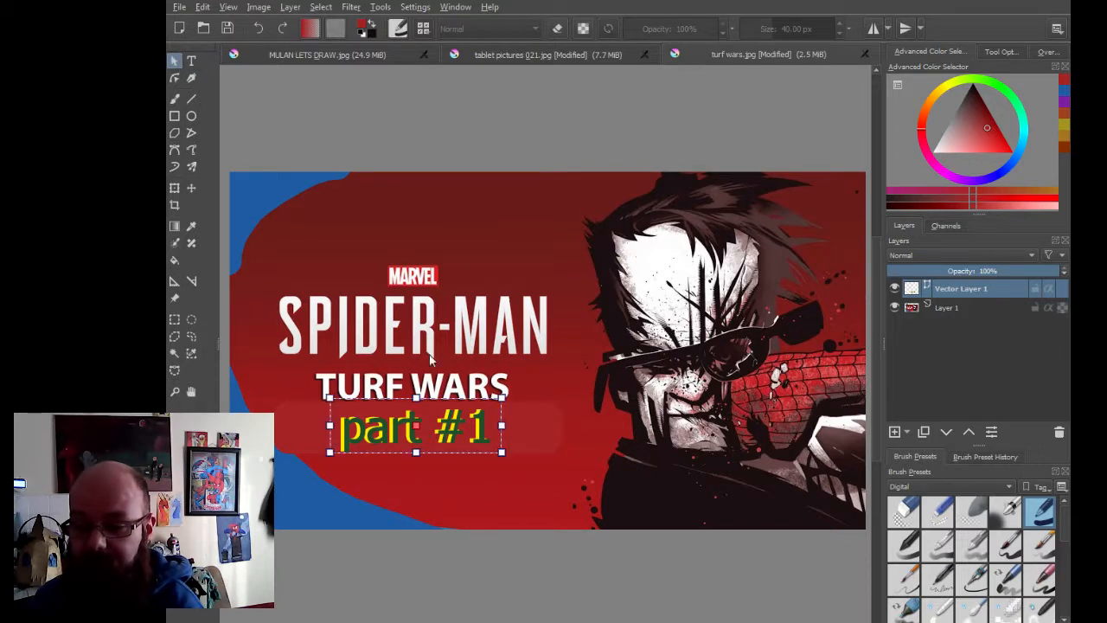
{"action": "left_click_drag", "start_coordinate": [418, 421], "coordinate": [411, 427]}
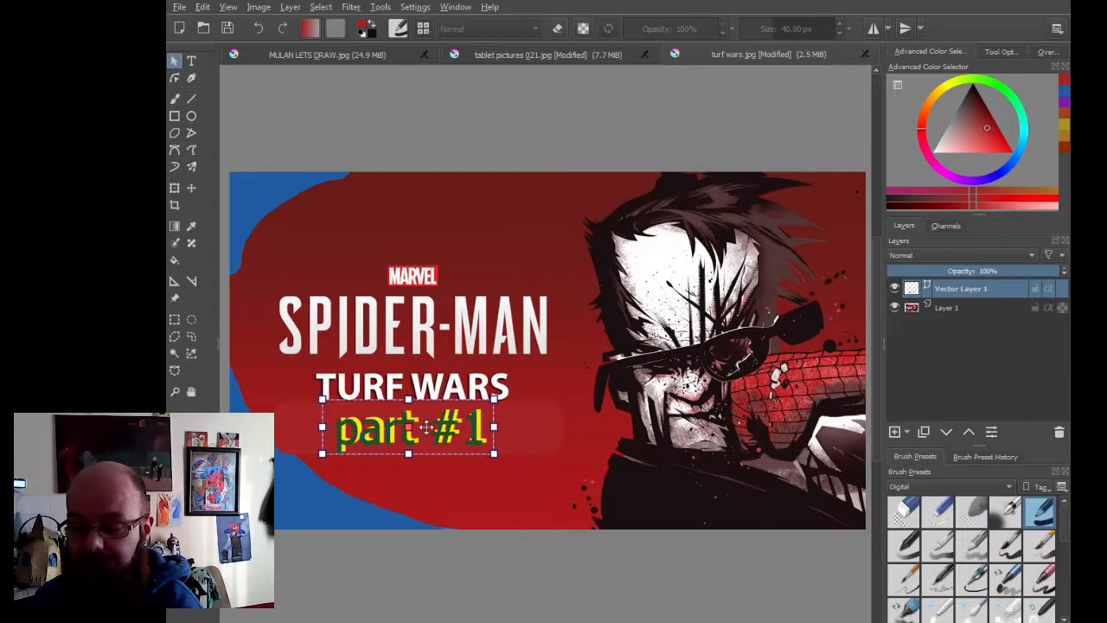
- Move the green "part #1" below the yellow one and add another dark green "part #1" on a new vector layer above the logo
{"action": "left_click", "coordinate": [559, 404]}
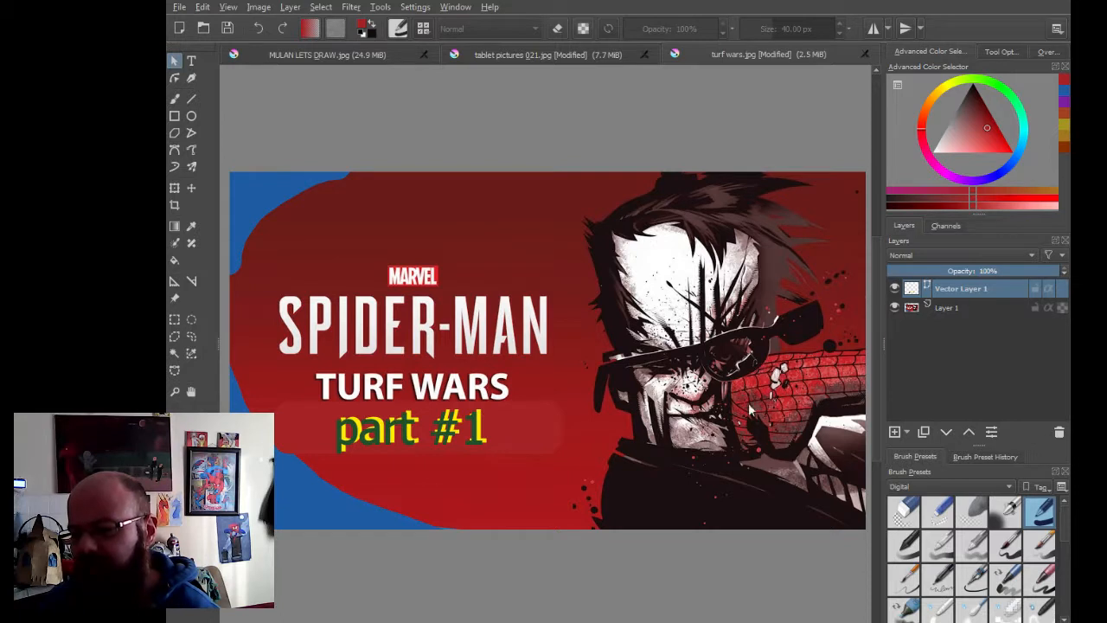
{"action": "left_click_drag", "start_coordinate": [411, 428], "coordinate": [425, 469]}
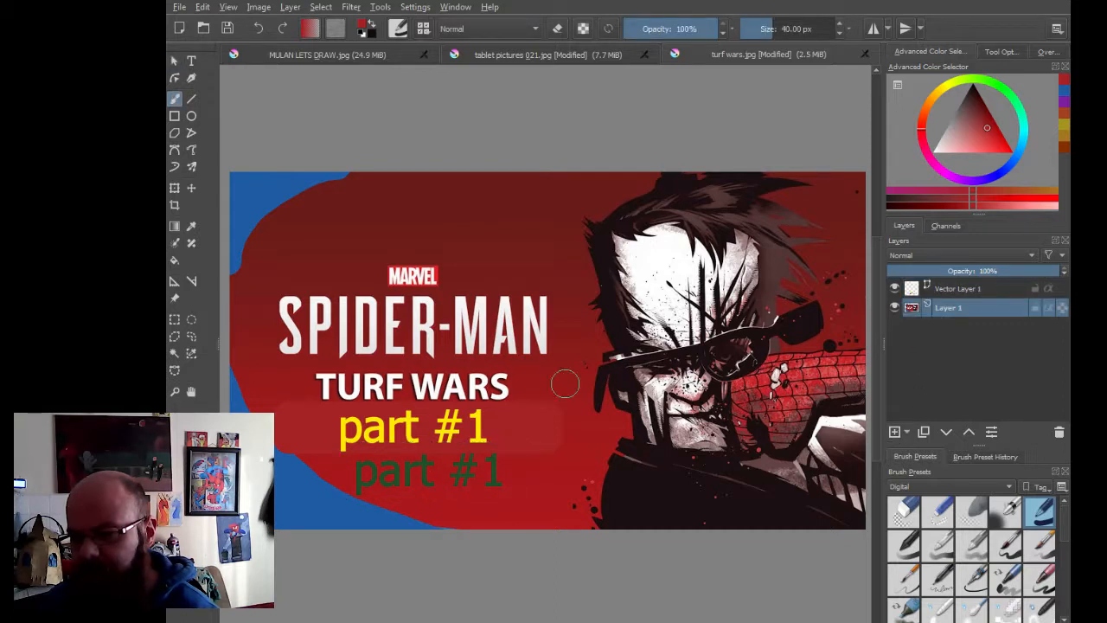
{"action": "left_click", "coordinate": [192, 61]}
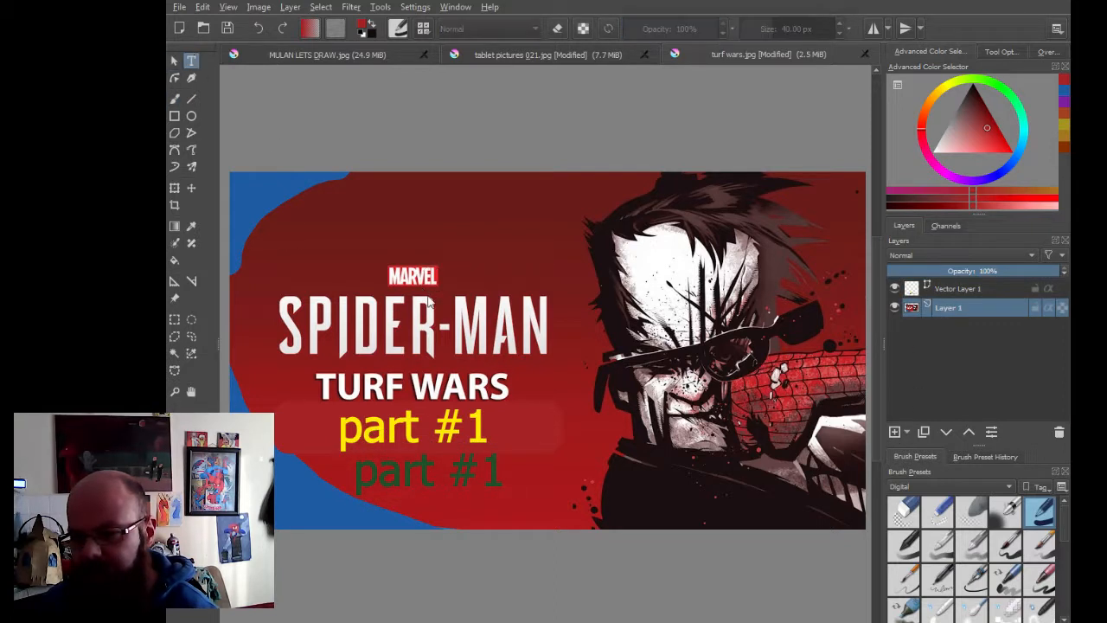
{"action": "left_click_drag", "start_coordinate": [529, 269], "coordinate": [542, 267]}
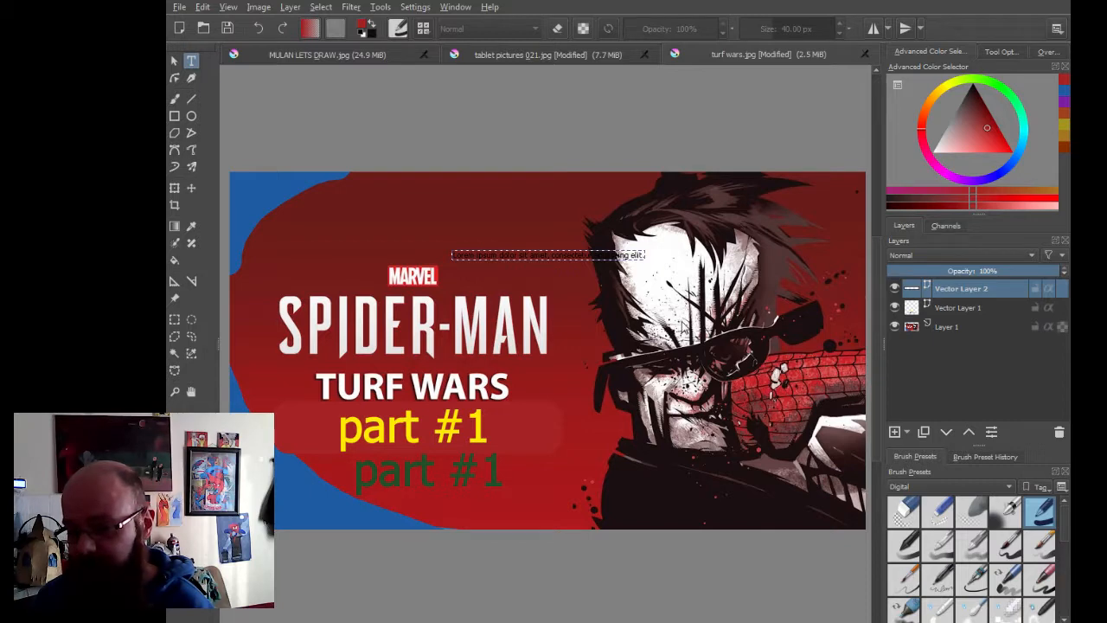
{"action": "left_click", "coordinate": [550, 472]}
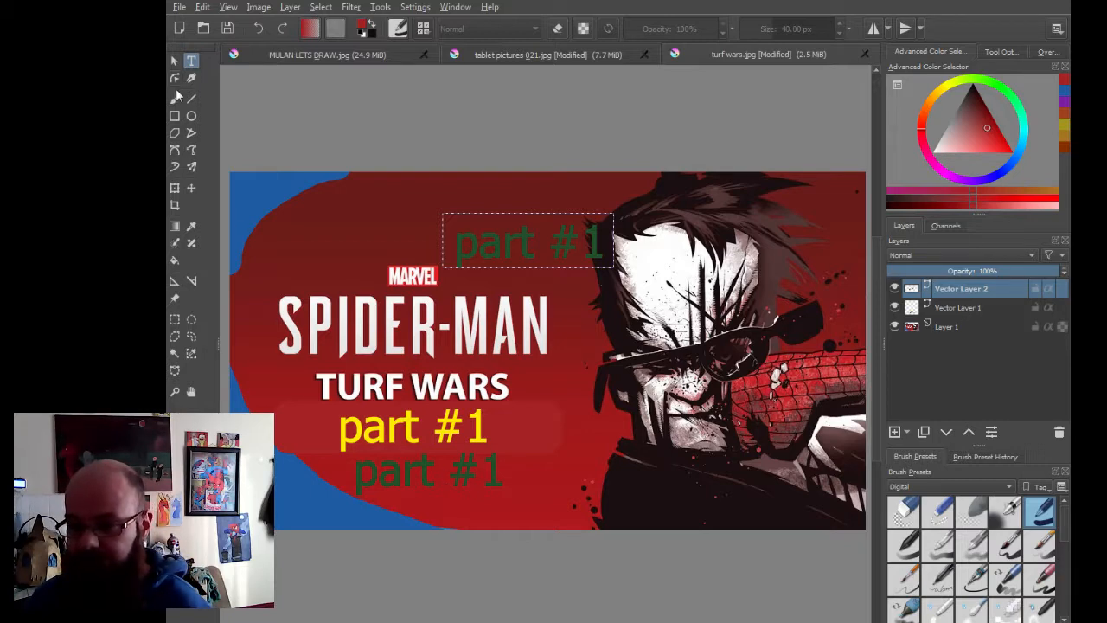
- Move the older green "part #1" on Vector Layer 1 down off the canvas
{"action": "left_click", "coordinate": [956, 306]}
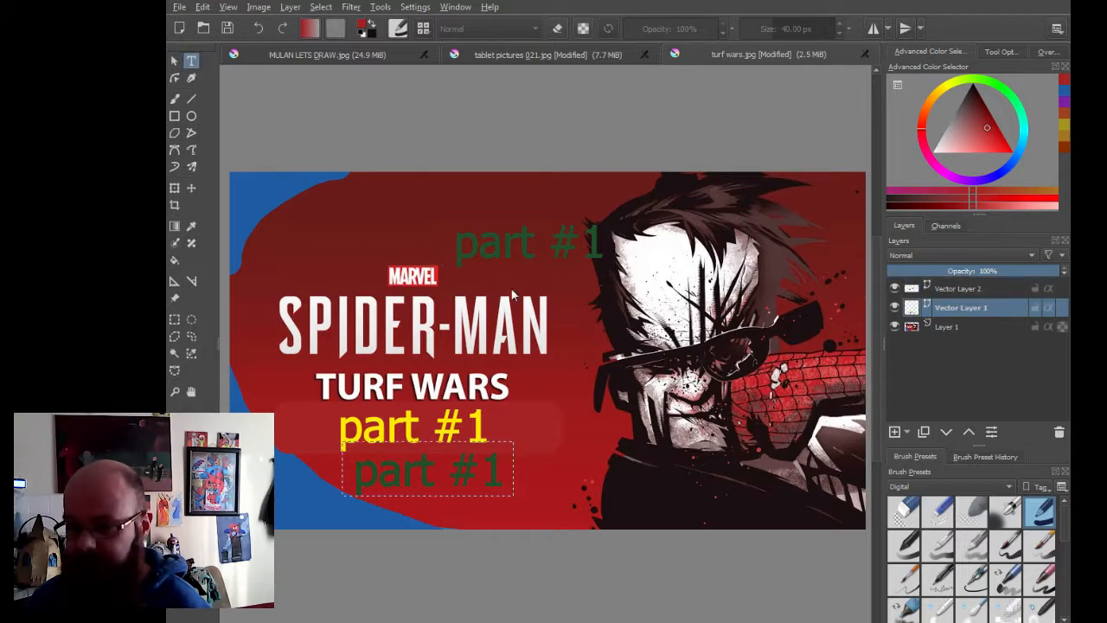
{"action": "left_click", "coordinate": [175, 61]}
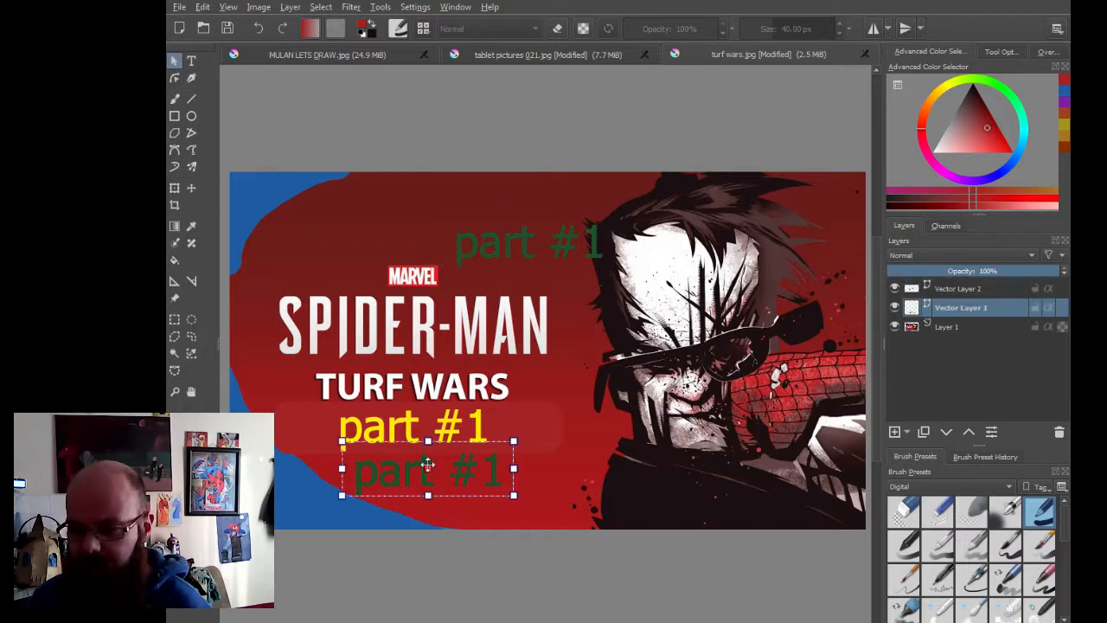
{"action": "left_click_drag", "start_coordinate": [422, 467], "coordinate": [498, 622]}
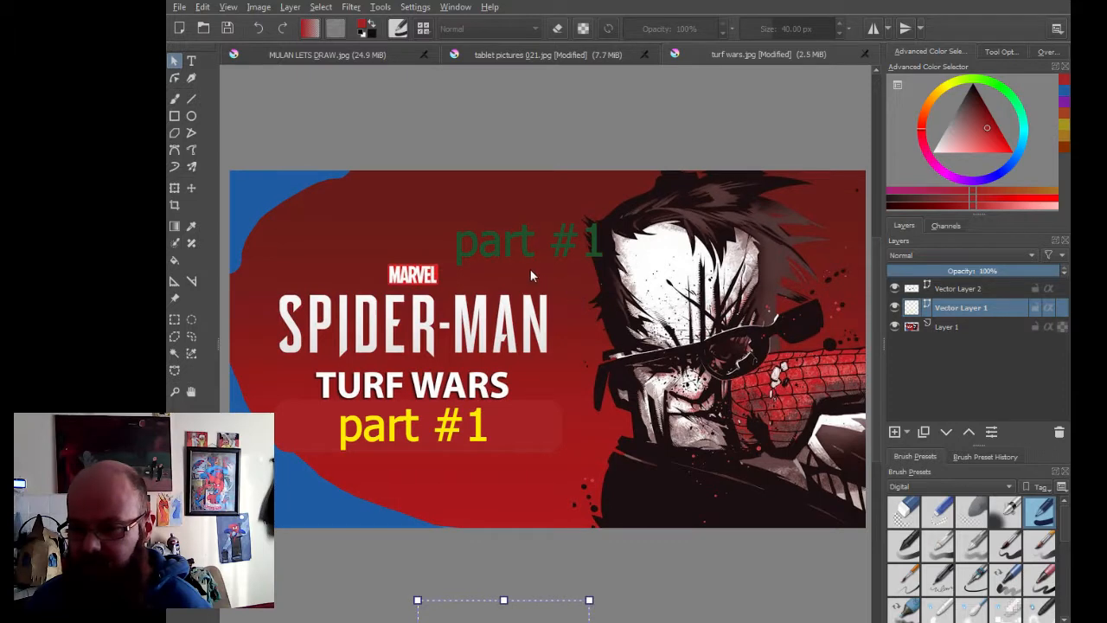
- Move the yellow "part #1" on Vector Layer 1 aside to the right, over the character's lower face
{"action": "left_click", "coordinate": [995, 290]}
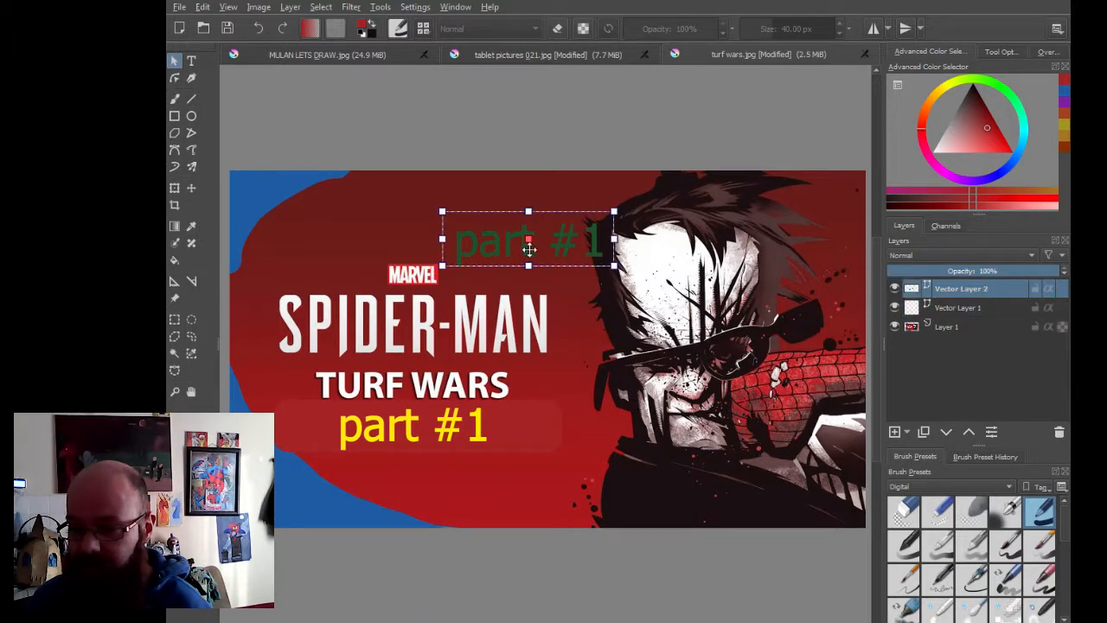
{"action": "left_click", "coordinate": [977, 309]}
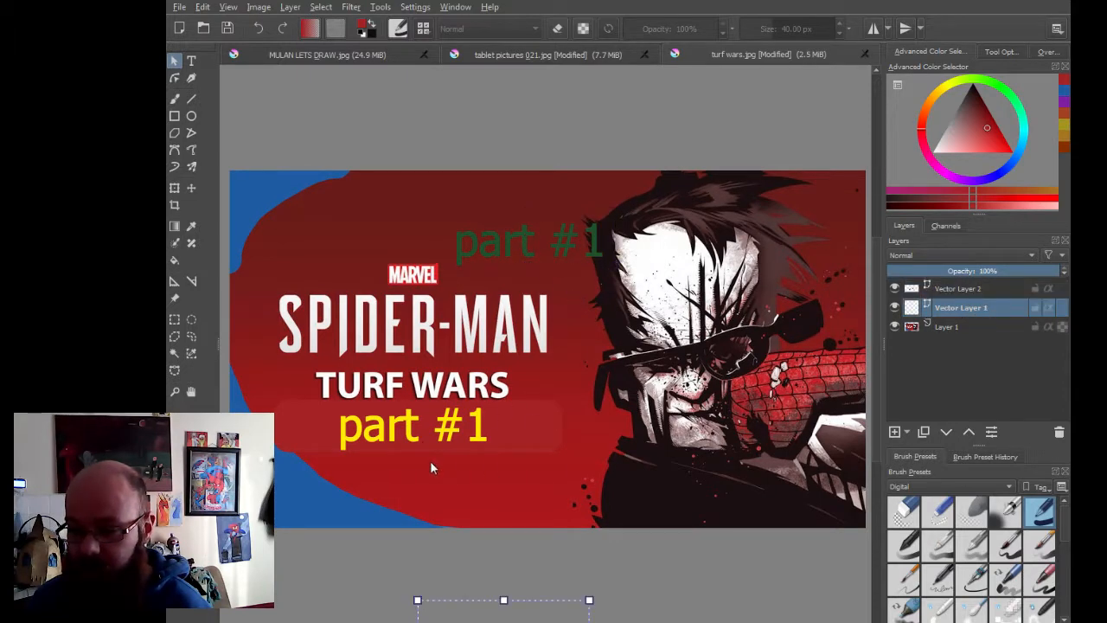
{"action": "double_click", "coordinate": [429, 433]}
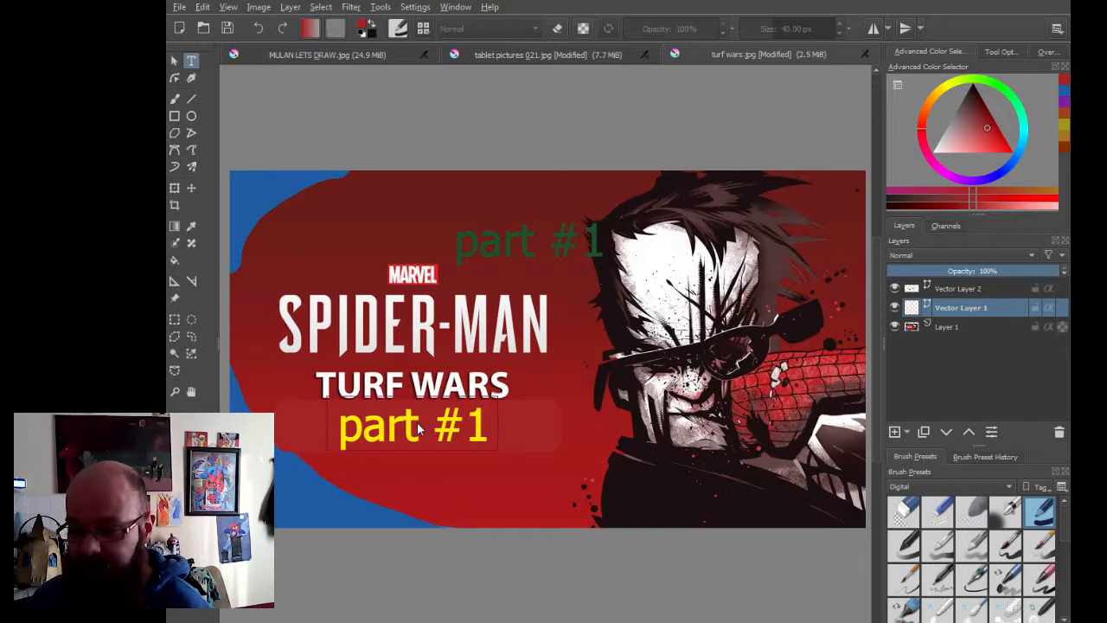
{"action": "left_click", "coordinate": [174, 60]}
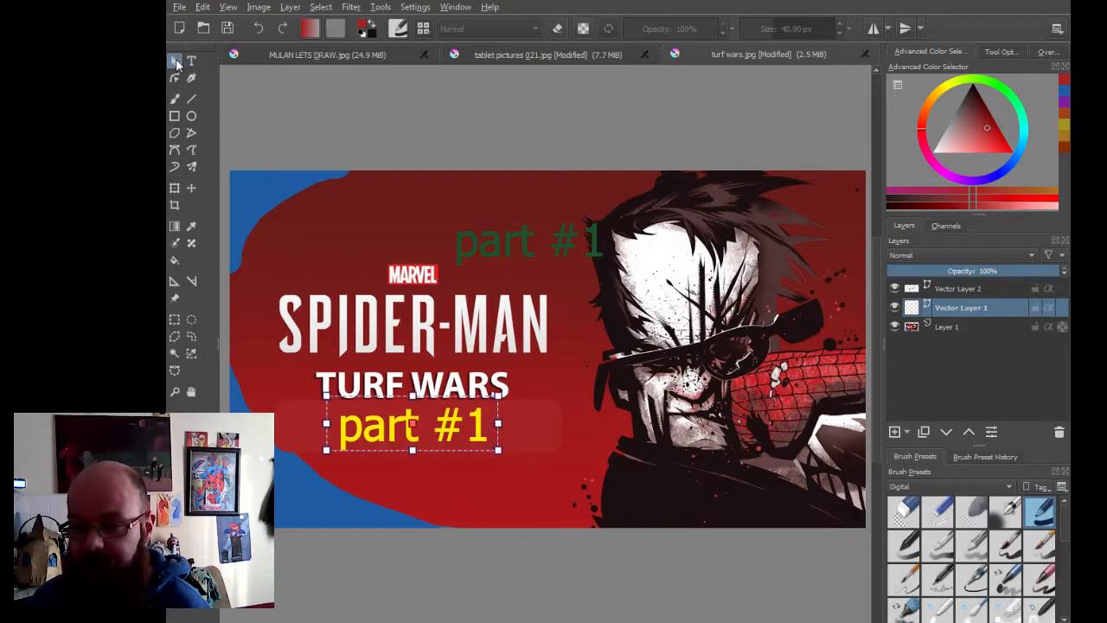
{"action": "left_click_drag", "start_coordinate": [421, 427], "coordinate": [618, 402]}
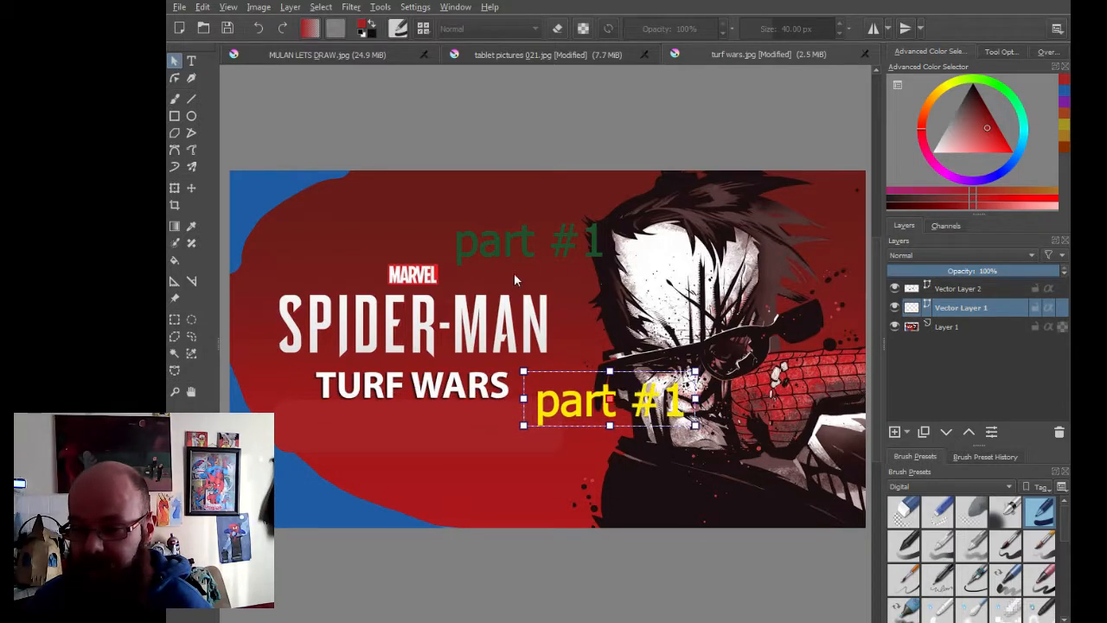
- Place Vector Layer 2 beneath Vector Layer 1 and move its green "part #1" directly below TURF WARS
{"action": "left_click", "coordinate": [938, 291]}
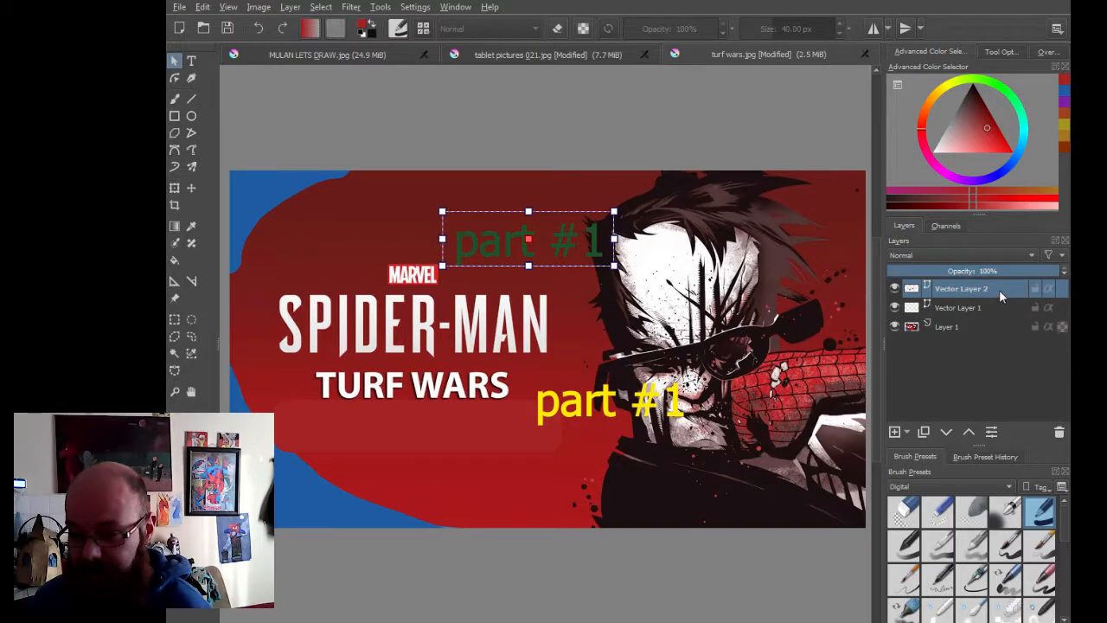
{"action": "left_click_drag", "start_coordinate": [999, 290], "coordinate": [1004, 312]}
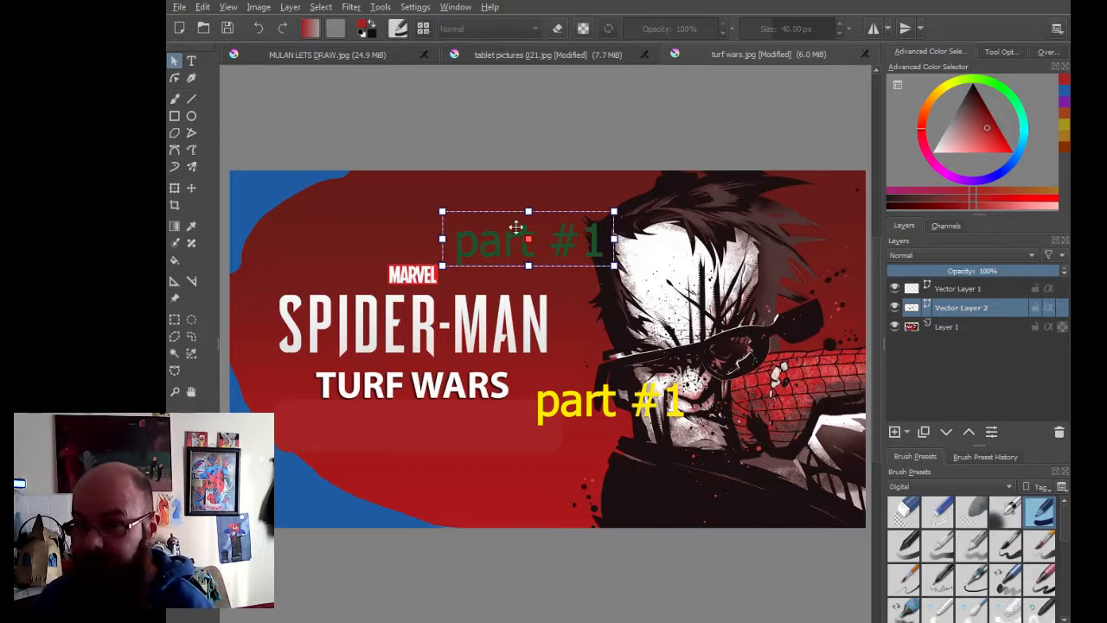
{"action": "left_click_drag", "start_coordinate": [525, 241], "coordinate": [411, 424]}
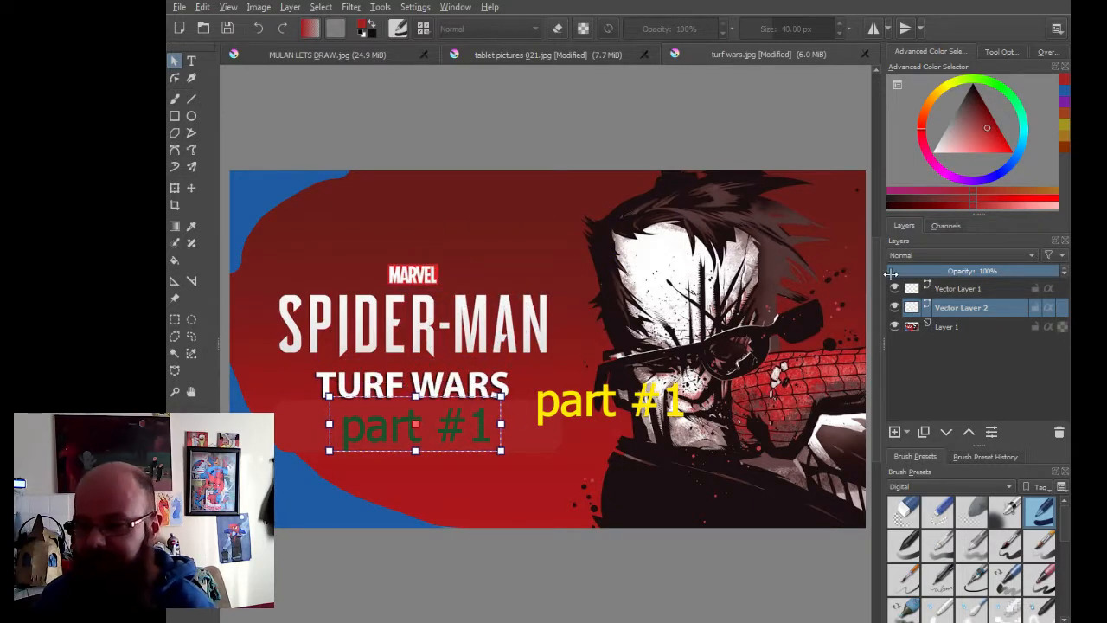
- Move the yellow "part #1" on Vector Layer 1 over the green one, offset slightly down so the green forms a shadow
{"action": "left_click", "coordinate": [952, 289]}
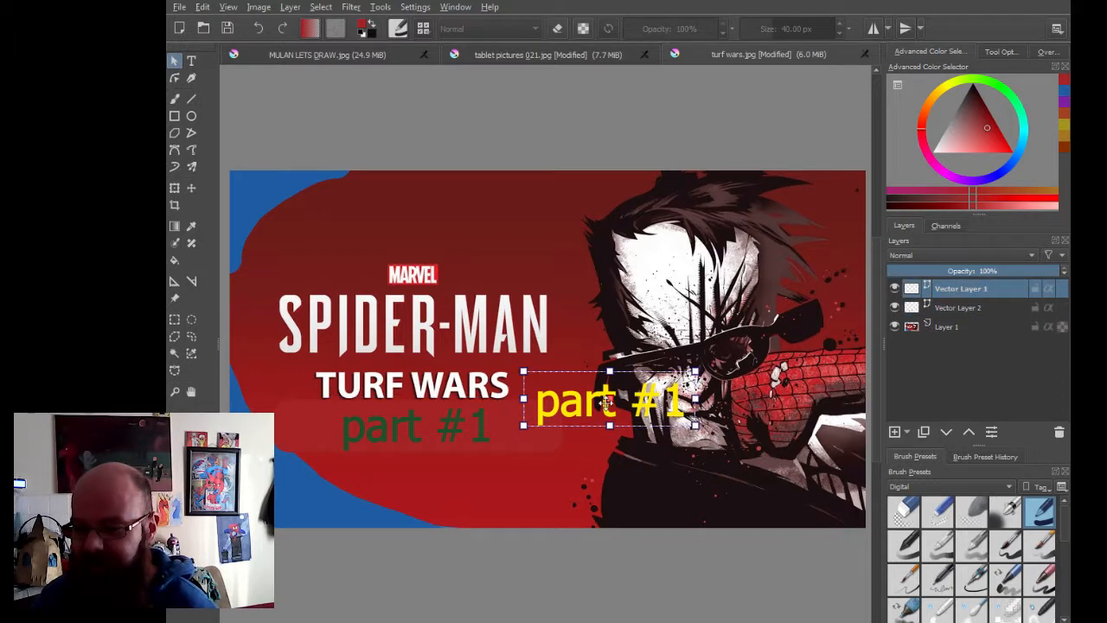
{"action": "left_click_drag", "start_coordinate": [588, 407], "coordinate": [418, 426]}
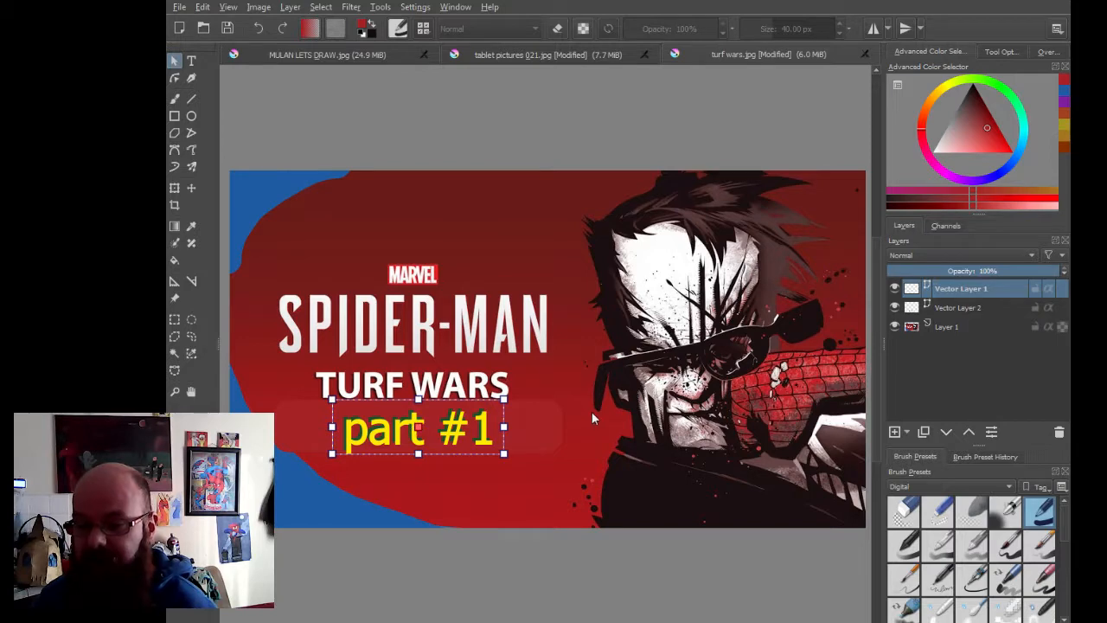
{"action": "left_click", "coordinate": [591, 472]}
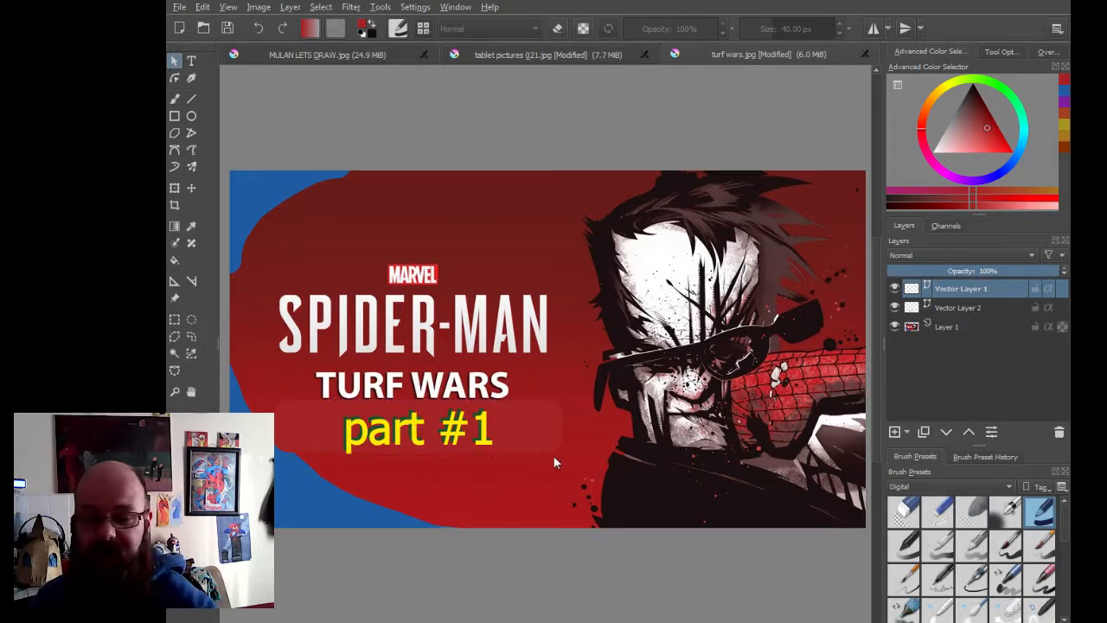
{"action": "left_click", "coordinate": [441, 435]}
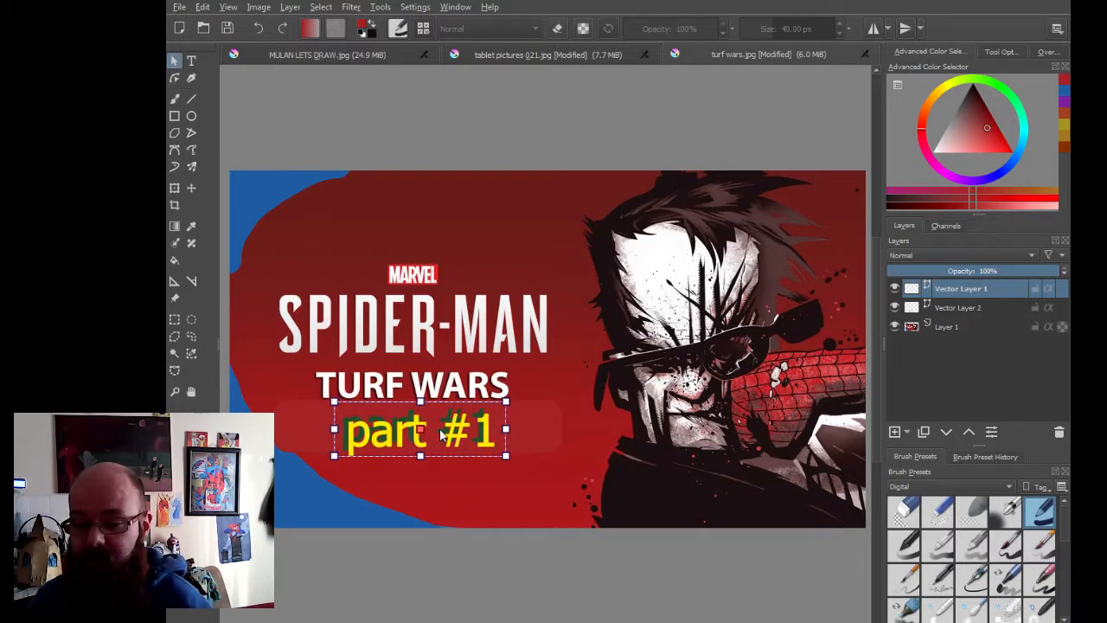
{"action": "left_click_drag", "start_coordinate": [441, 435], "coordinate": [438, 437]}
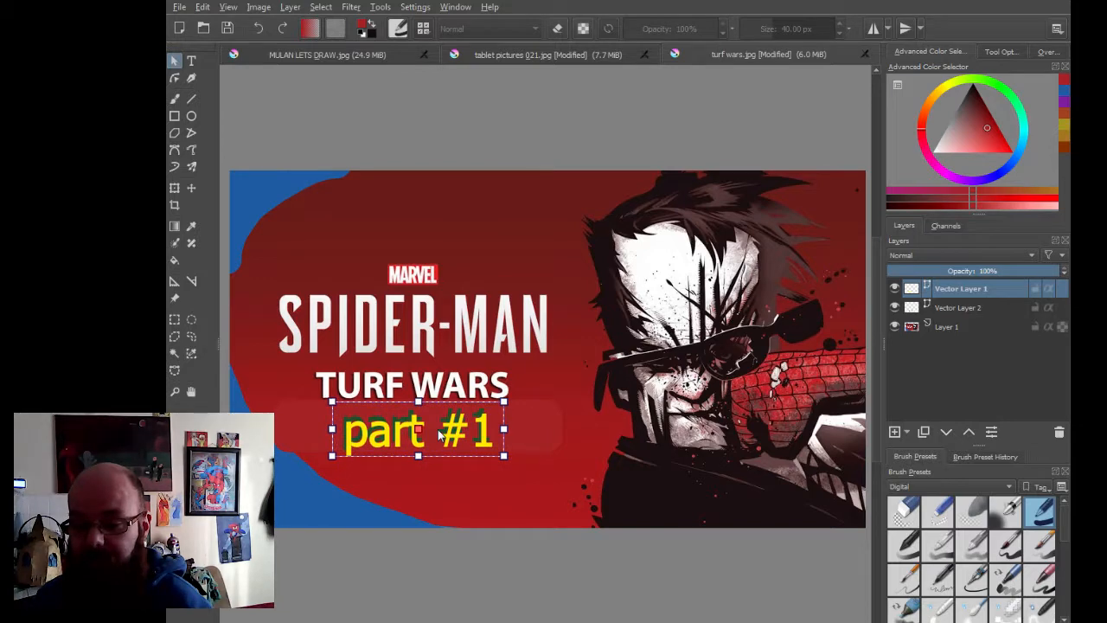
{"action": "left_click", "coordinate": [494, 476]}
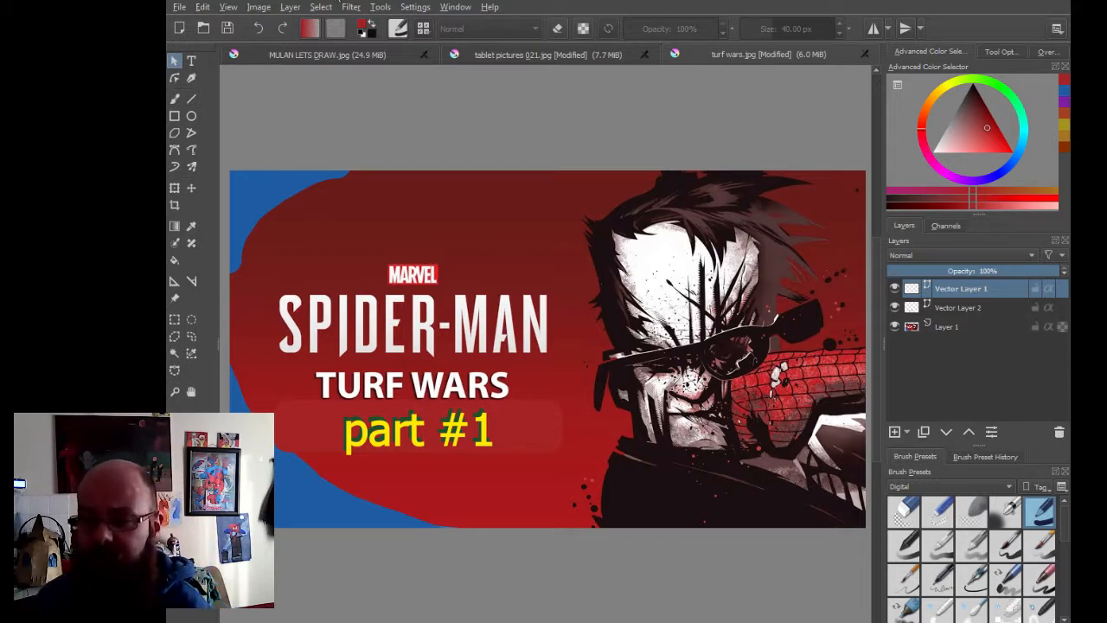
- Look at the open tablet pictures 021.jpg and MULAN LETS DRAW.jpg images and return to turf wars.jpg
{"action": "left_click", "coordinate": [577, 57]}
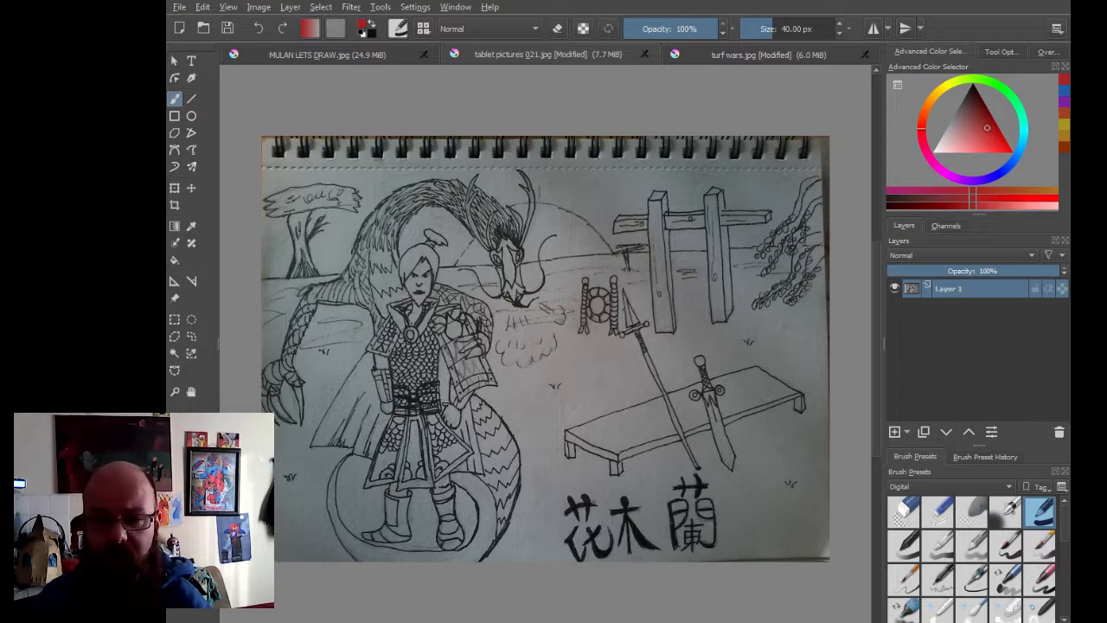
{"action": "left_click", "coordinate": [361, 52]}
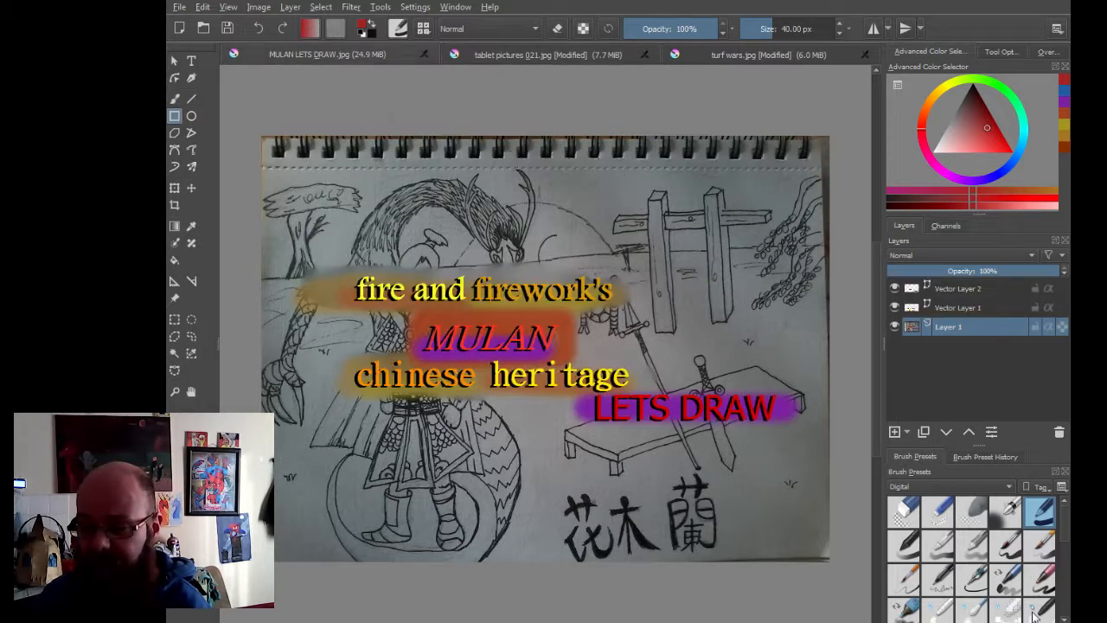
{"action": "left_click", "coordinate": [694, 51]}
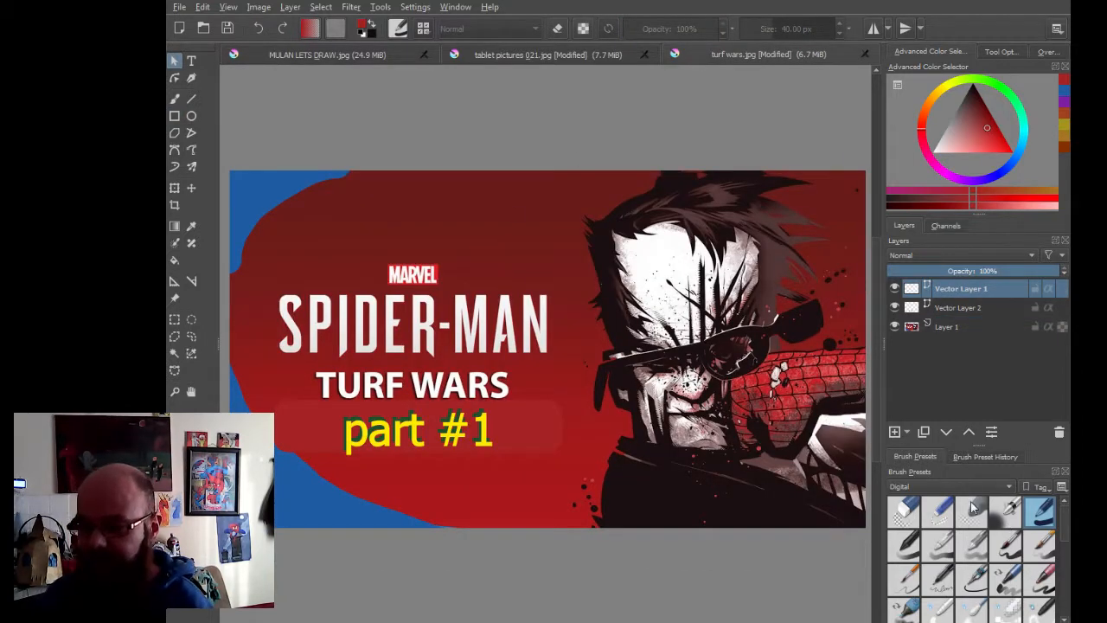
- Try the 50 px eraser preset in Normal mode on Layer 1 above the MARVEL logo and undo the stroke
{"action": "left_click", "coordinate": [907, 513]}
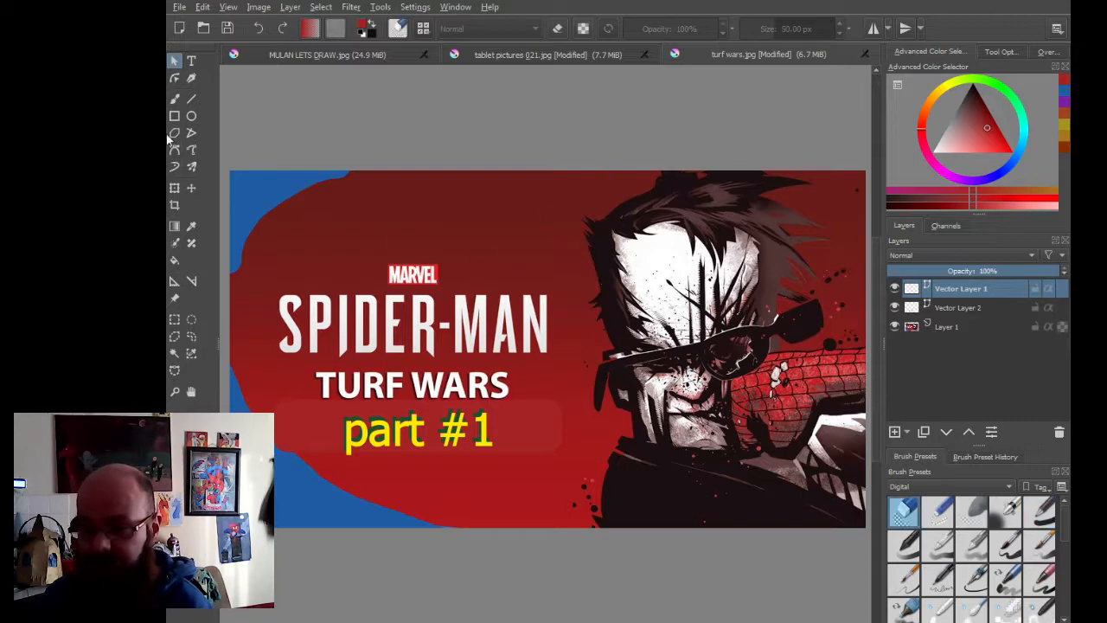
{"action": "left_click", "coordinate": [174, 98]}
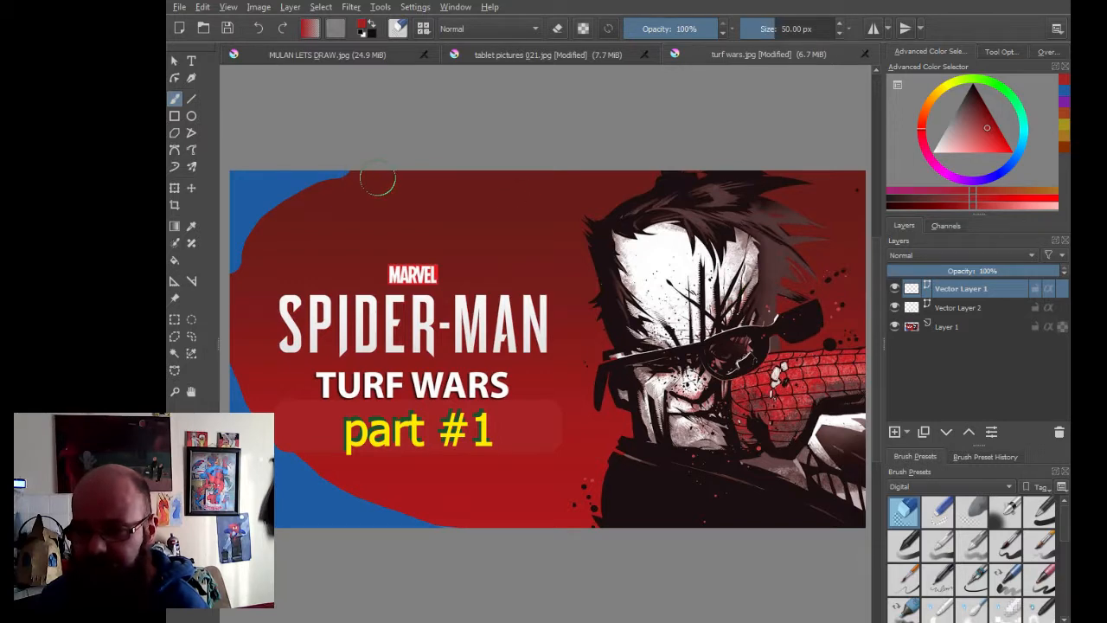
{"action": "left_click", "coordinate": [988, 333]}
{"action": "mouse_move", "coordinate": [374, 185]}
{"action": "left_mouse_down"}
{"action": "mouse_move", "coordinate": [501, 189]}
{"action": "mouse_move", "coordinate": [386, 206]}
{"action": "mouse_move", "coordinate": [510, 186]}
{"action": "mouse_move", "coordinate": [527, 208]}
{"action": "mouse_move", "coordinate": [358, 227]}
{"action": "mouse_move", "coordinate": [427, 222]}
{"action": "mouse_move", "coordinate": [378, 205]}
{"action": "mouse_move", "coordinate": [358, 213]}
{"action": "left_mouse_up"}
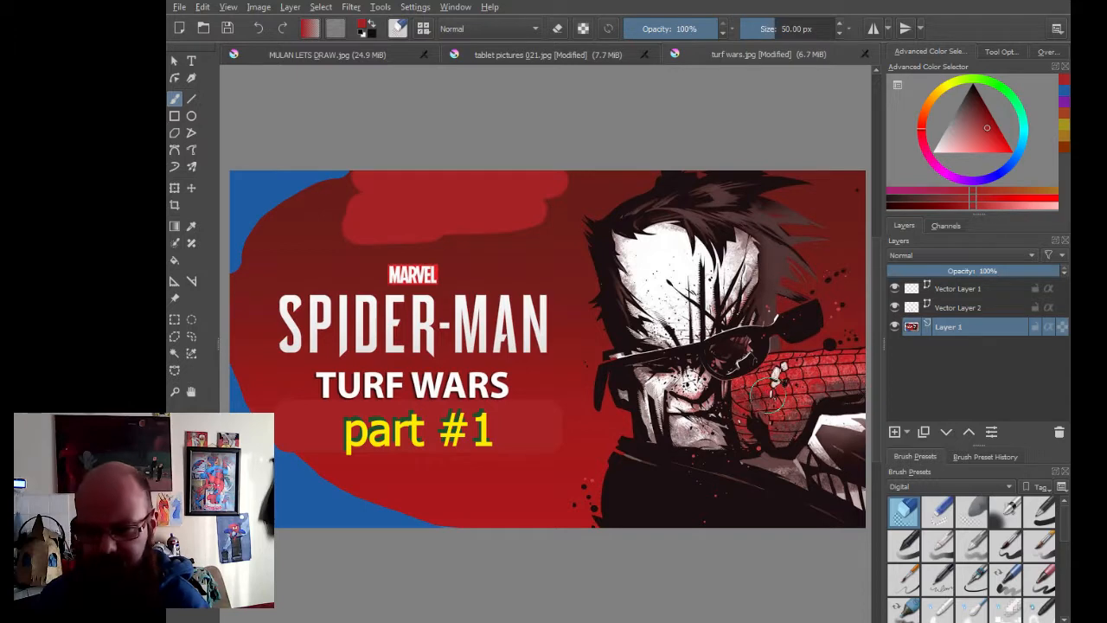
{"action": "left_click", "coordinate": [259, 29]}
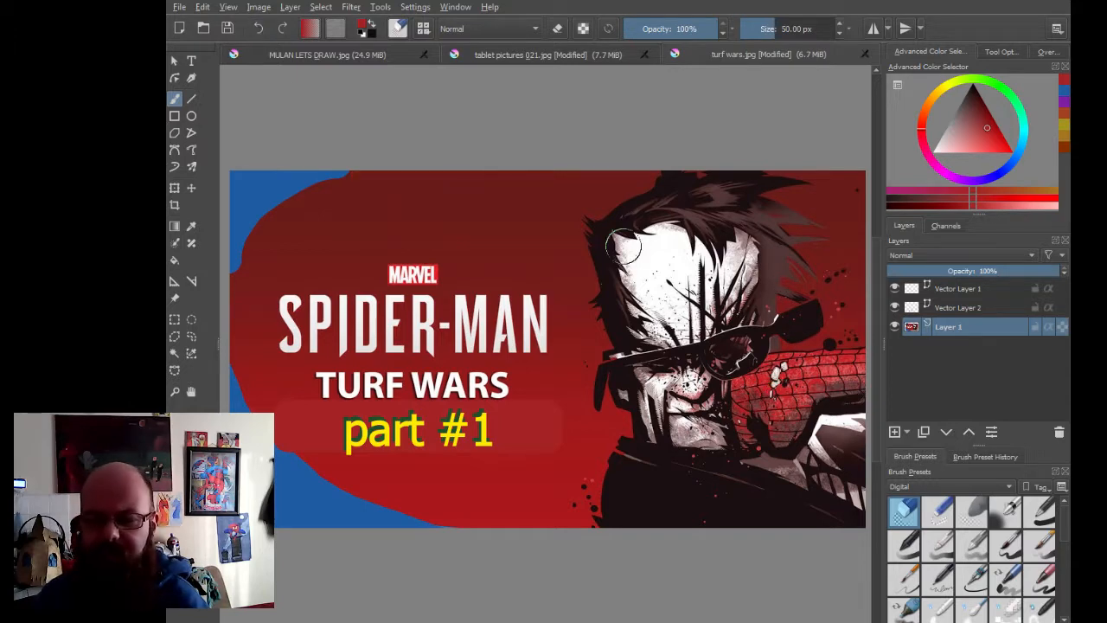
- Erase parts of Layer 1's background around the logo with the 50 px eraser in Erase mode and undo the erasing
{"action": "left_click", "coordinate": [904, 511]}
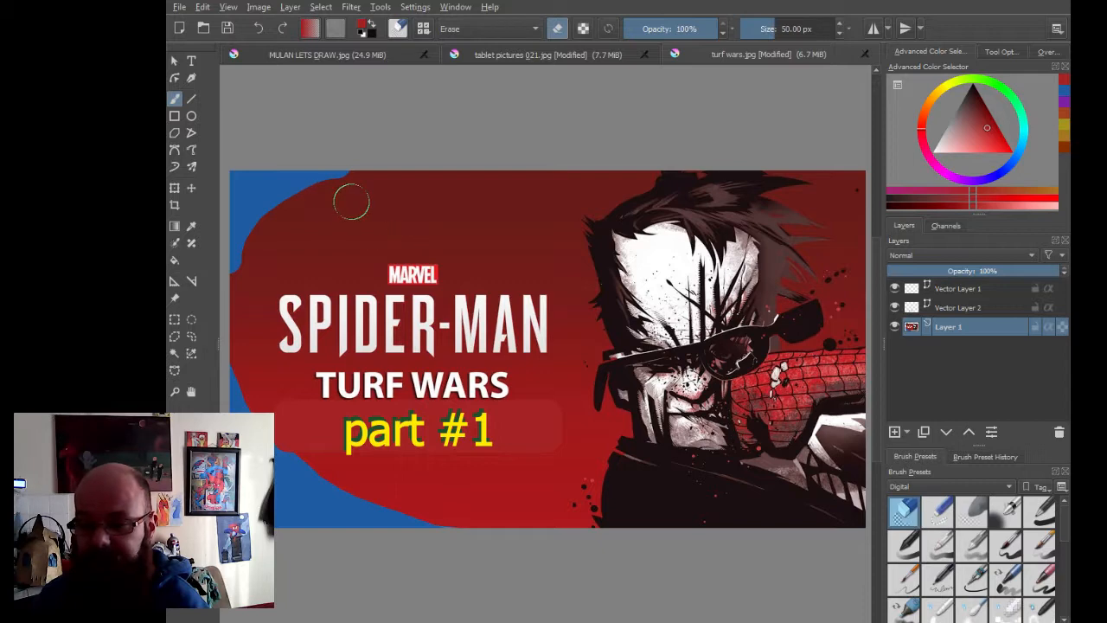
{"action": "mouse_move", "coordinate": [351, 200]}
{"action": "left_mouse_down"}
{"action": "mouse_move", "coordinate": [538, 202]}
{"action": "mouse_move", "coordinate": [345, 228]}
{"action": "mouse_move", "coordinate": [484, 230]}
{"action": "mouse_move", "coordinate": [454, 237]}
{"action": "mouse_move", "coordinate": [479, 246]}
{"action": "mouse_move", "coordinate": [465, 252]}
{"action": "mouse_move", "coordinate": [566, 262]}
{"action": "mouse_move", "coordinate": [508, 239]}
{"action": "mouse_move", "coordinate": [529, 234]}
{"action": "mouse_move", "coordinate": [560, 252]}
{"action": "mouse_move", "coordinate": [560, 199]}
{"action": "mouse_move", "coordinate": [635, 173]}
{"action": "mouse_move", "coordinate": [380, 180]}
{"action": "mouse_move", "coordinate": [309, 210]}
{"action": "mouse_move", "coordinate": [365, 180]}
{"action": "mouse_move", "coordinate": [238, 184]}
{"action": "mouse_move", "coordinate": [280, 212]}
{"action": "mouse_move", "coordinate": [267, 241]}
{"action": "mouse_move", "coordinate": [333, 237]}
{"action": "mouse_move", "coordinate": [365, 262]}
{"action": "mouse_move", "coordinate": [255, 271]}
{"action": "mouse_move", "coordinate": [256, 375]}
{"action": "mouse_move", "coordinate": [291, 384]}
{"action": "mouse_move", "coordinate": [270, 405]}
{"action": "mouse_move", "coordinate": [296, 477]}
{"action": "mouse_move", "coordinate": [328, 504]}
{"action": "mouse_move", "coordinate": [423, 523]}
{"action": "left_mouse_up"}
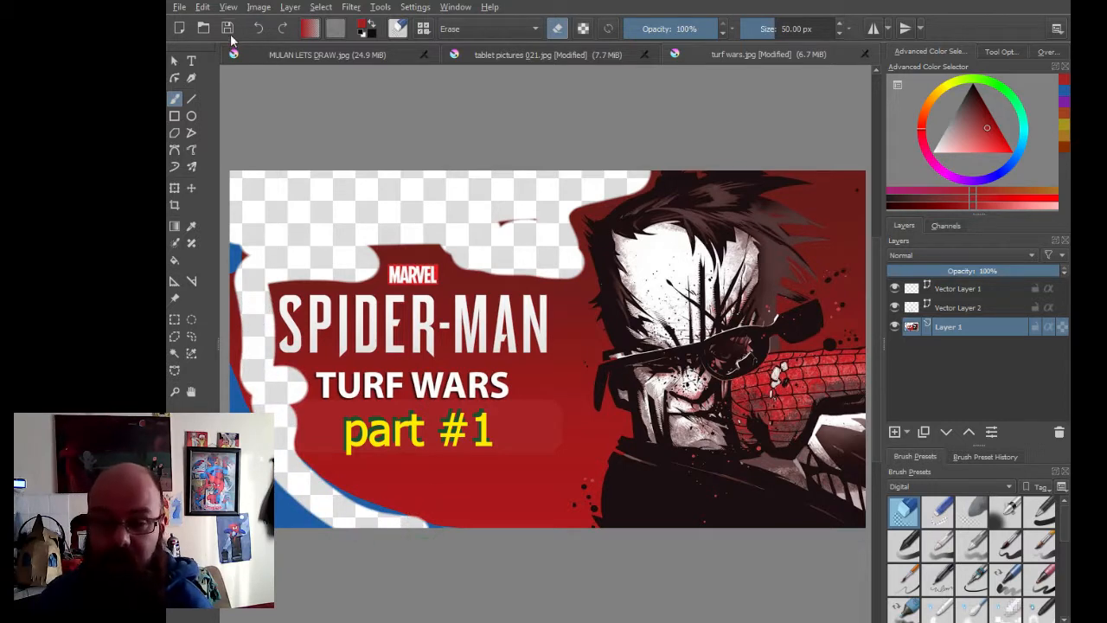
{"action": "left_click", "coordinate": [261, 26]}
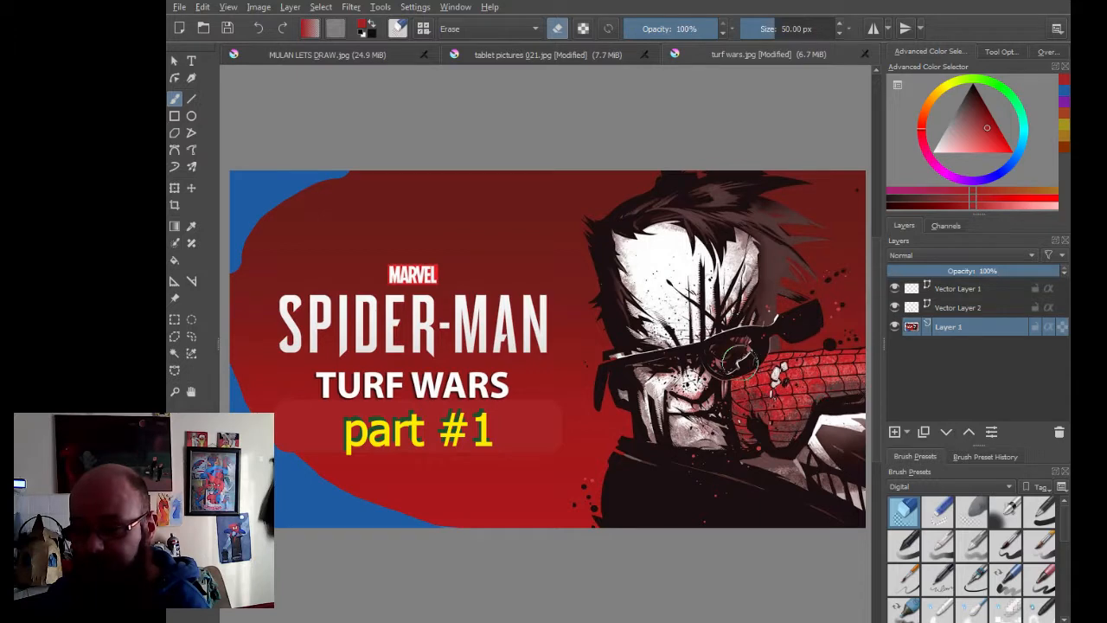
- Paint a bracket-shaped highlight on the outer end of the sunglasses with the soft airbrush in pale pinkish white, 6.64 px at 49% opacity
{"action": "left_click", "coordinate": [1005, 513]}
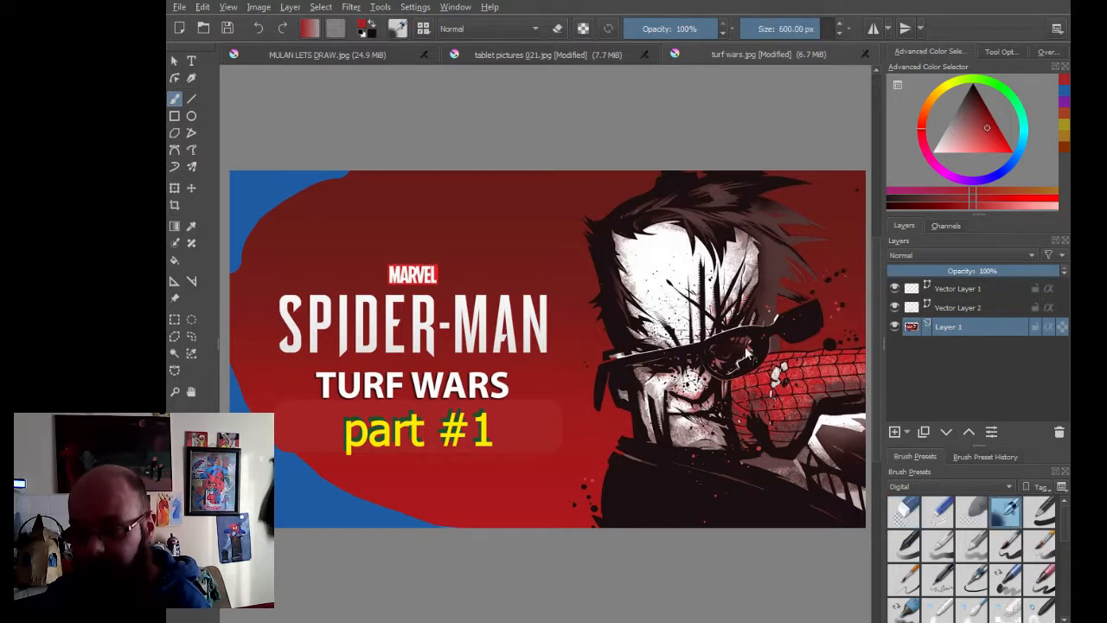
{"action": "left_click", "coordinate": [773, 33]}
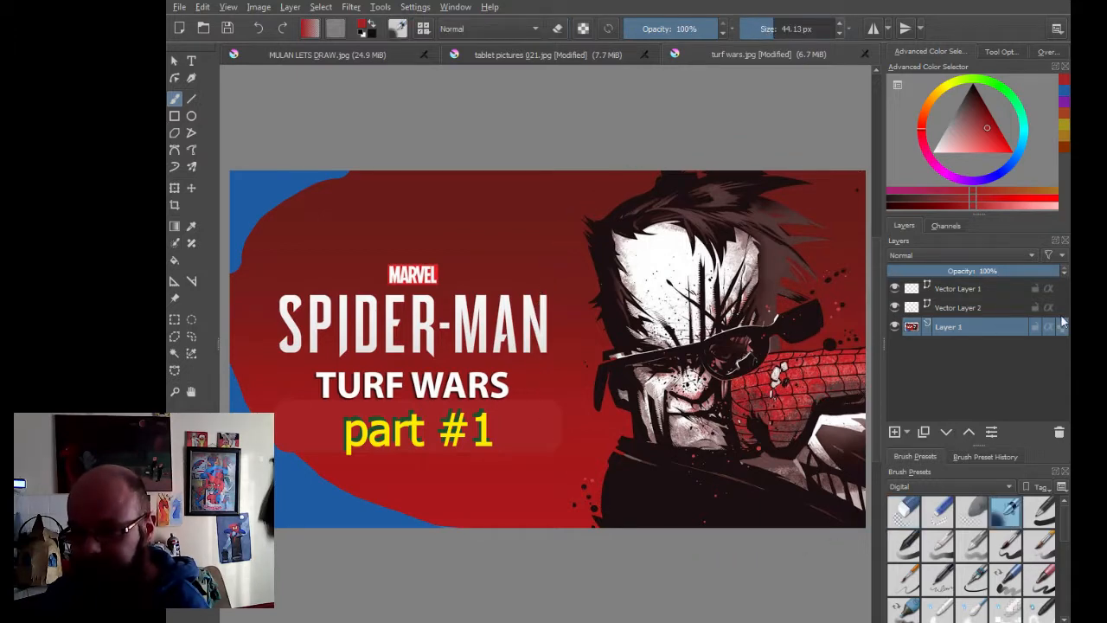
{"action": "left_click", "coordinate": [941, 145]}
{"action": "scroll", "coordinate": [748, 362], "scroll_direction": "up", "scroll_amount": 3}
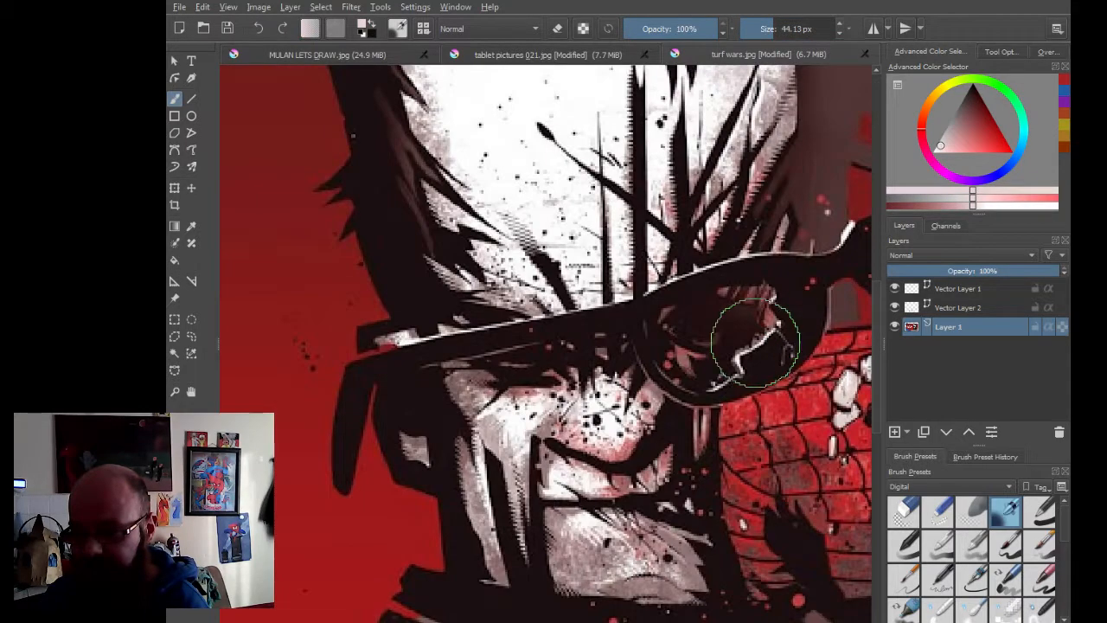
{"action": "left_click_drag", "start_coordinate": [721, 328], "coordinate": [554, 317]}
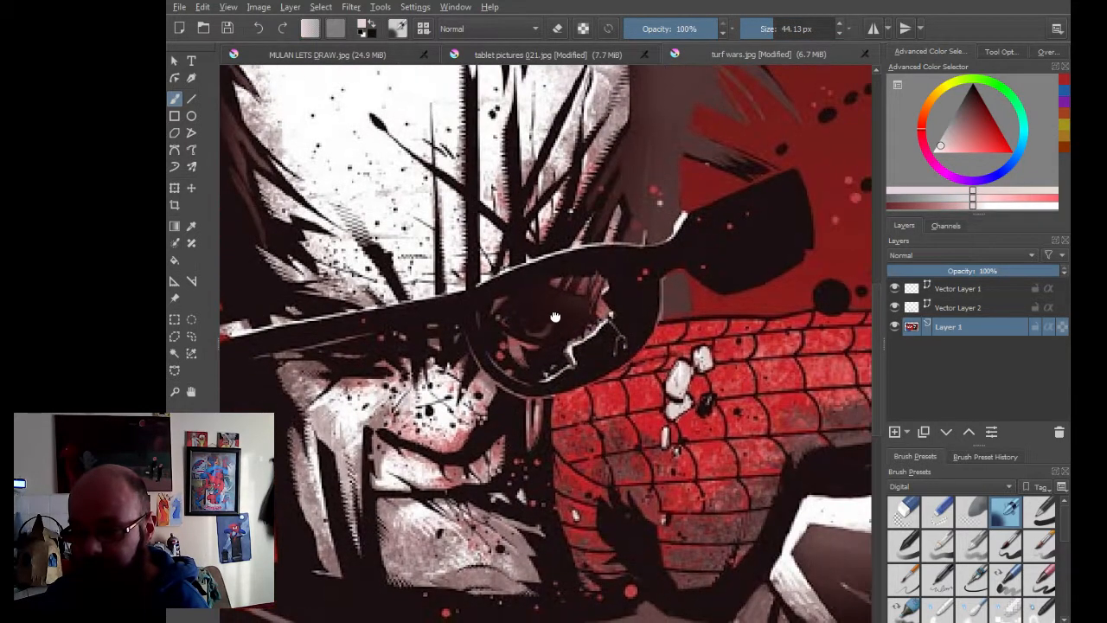
{"action": "left_click", "coordinate": [750, 31]}
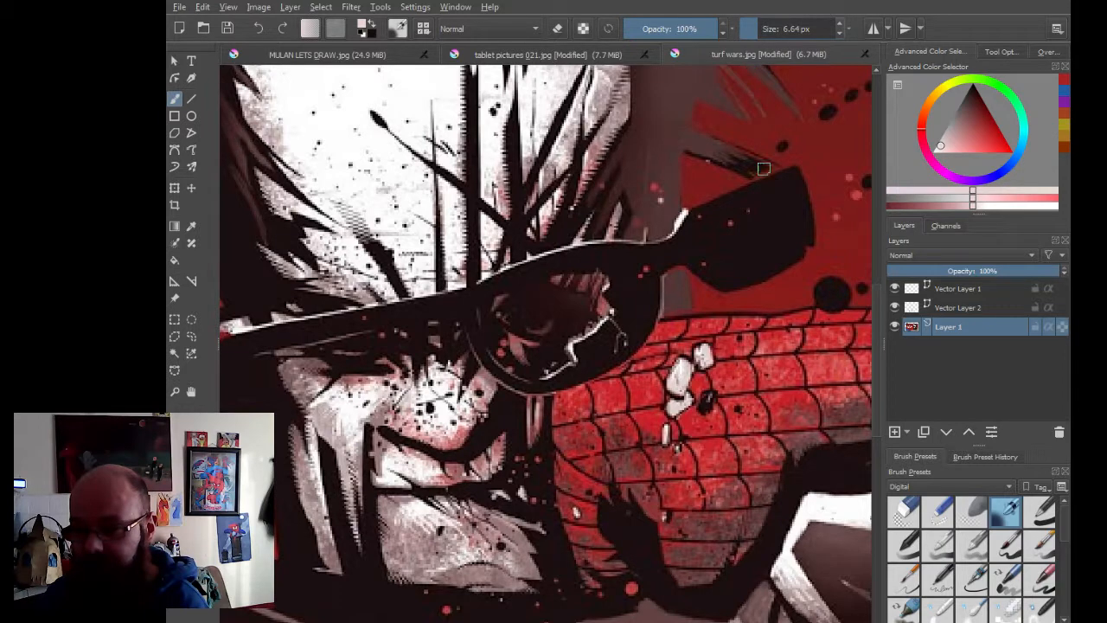
{"action": "left_click", "coordinate": [673, 31]}
{"action": "mouse_move", "coordinate": [756, 205]}
{"action": "left_mouse_down"}
{"action": "mouse_move", "coordinate": [790, 195]}
{"action": "mouse_move", "coordinate": [798, 223]}
{"action": "mouse_move", "coordinate": [800, 241]}
{"action": "mouse_move", "coordinate": [763, 263]}
{"action": "left_mouse_up"}
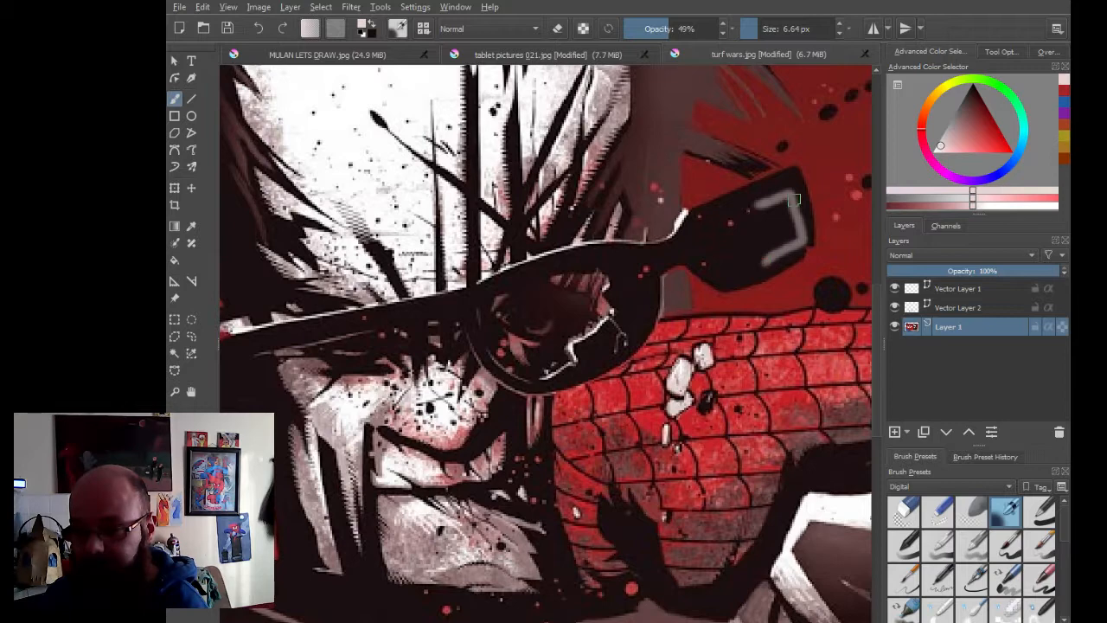
- Broaden the sunglasses highlight inward with strokes of the 13.92 px airbrush
{"action": "left_click_drag", "start_coordinate": [754, 35], "coordinate": [762, 35]}
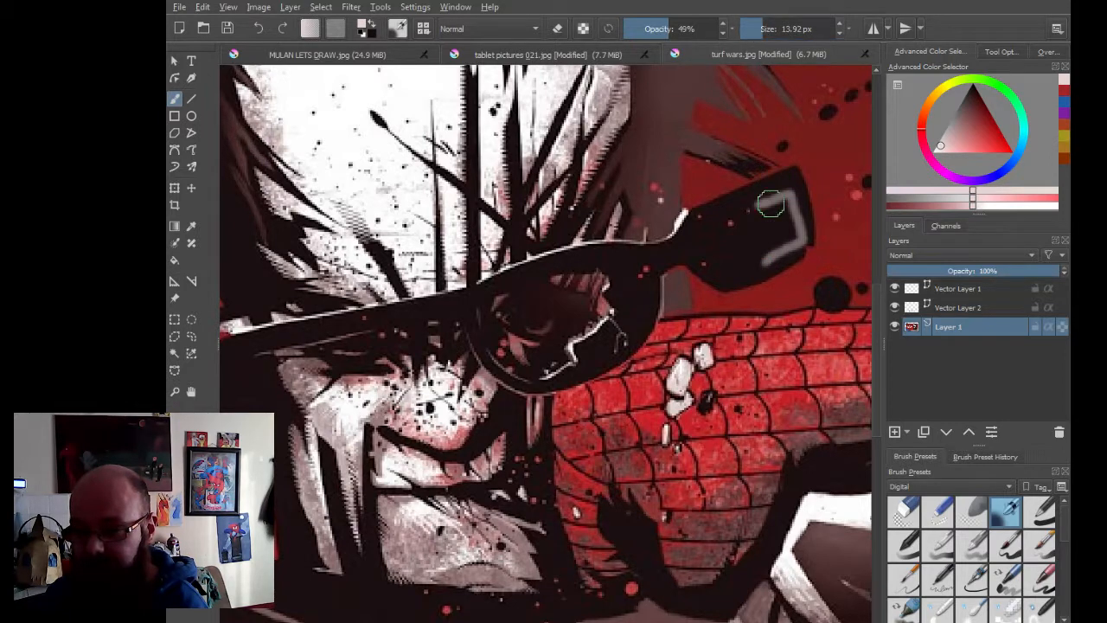
{"action": "mouse_move", "coordinate": [770, 218]}
{"action": "left_mouse_down"}
{"action": "mouse_move", "coordinate": [792, 235]}
{"action": "mouse_move", "coordinate": [749, 271]}
{"action": "left_mouse_up"}
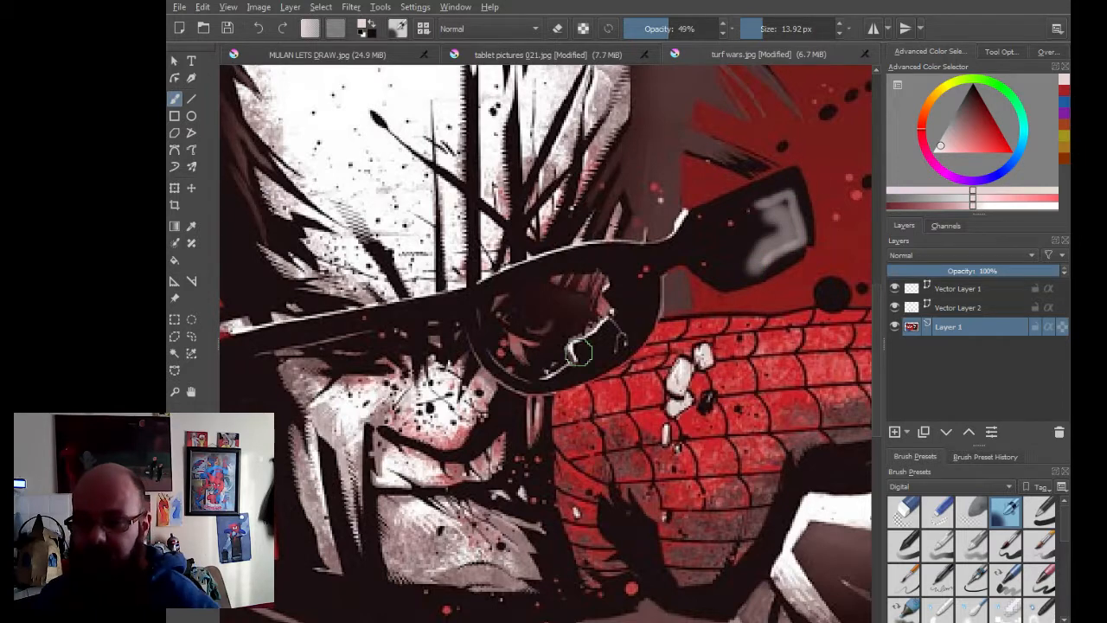
- Examine the whole turf wars.jpg composition at different zoom levels, look at the tablet pictures 021.jpg drawing, and return to turf wars.jpg
{"action": "scroll", "coordinate": [569, 365], "scroll_direction": "down", "scroll_amount": 4}
{"action": "left_click_drag", "start_coordinate": [569, 366], "coordinate": [691, 298]}
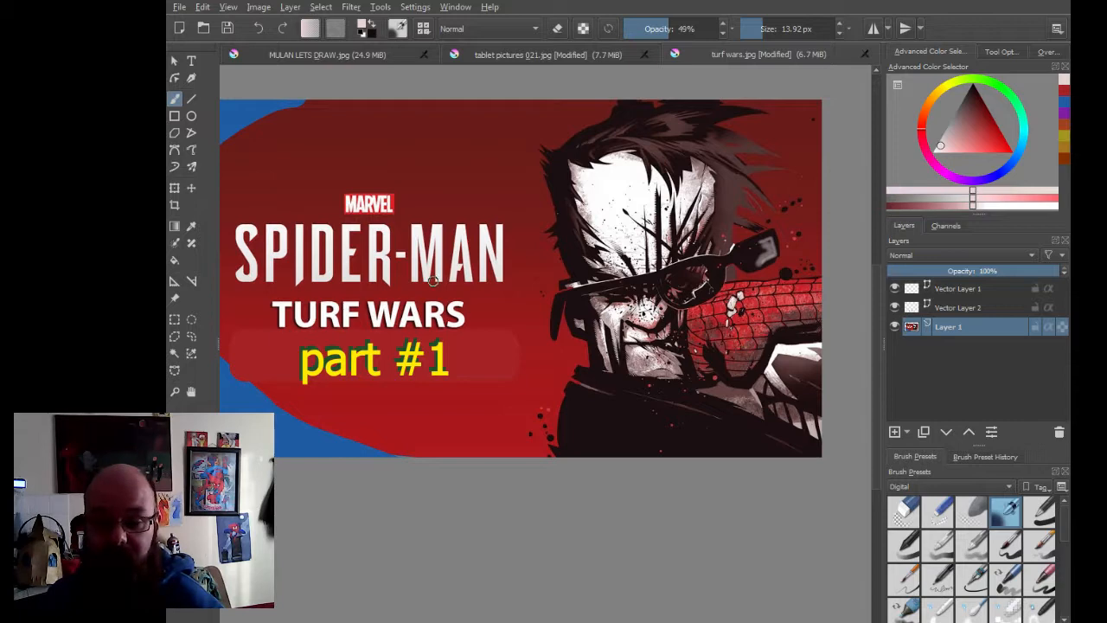
{"action": "scroll", "coordinate": [539, 328], "scroll_direction": "down", "scroll_amount": 2}
{"action": "scroll", "coordinate": [540, 329], "scroll_direction": "up", "scroll_amount": 2}
{"action": "left_click_drag", "start_coordinate": [541, 330], "coordinate": [578, 405]}
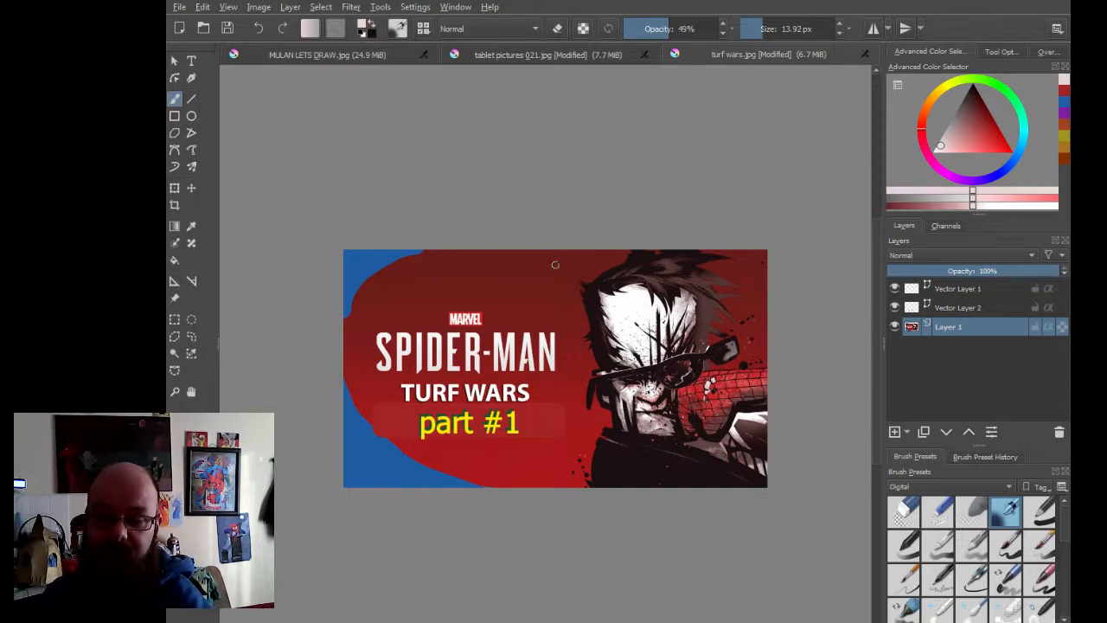
{"action": "left_click", "coordinate": [546, 51]}
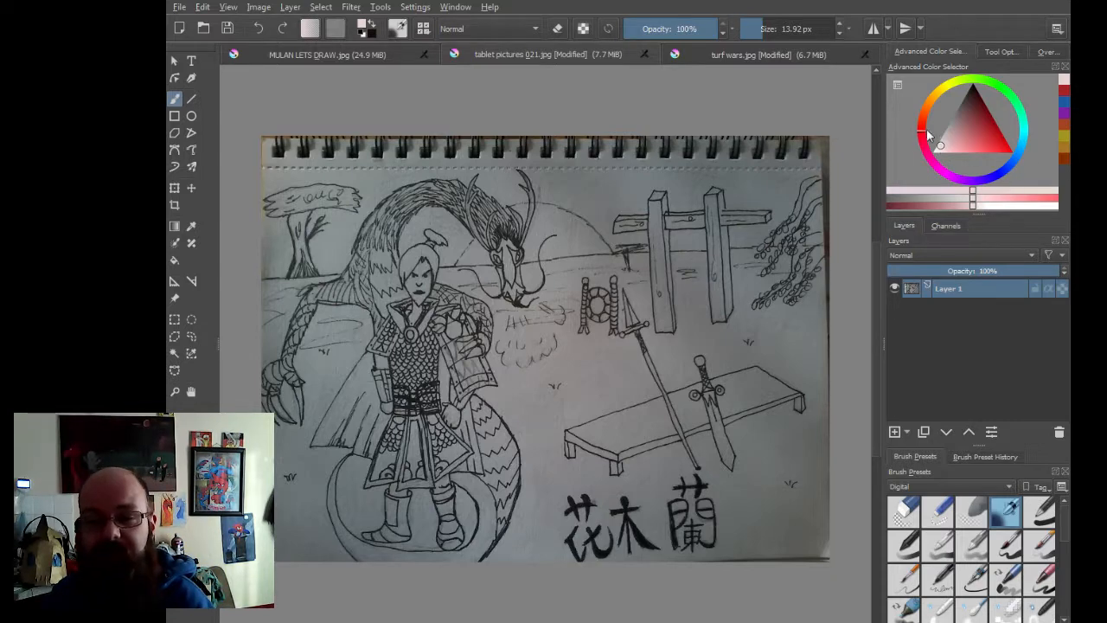
{"action": "left_click", "coordinate": [758, 52]}
{"action": "scroll", "coordinate": [593, 246], "scroll_direction": "up", "scroll_amount": 2}
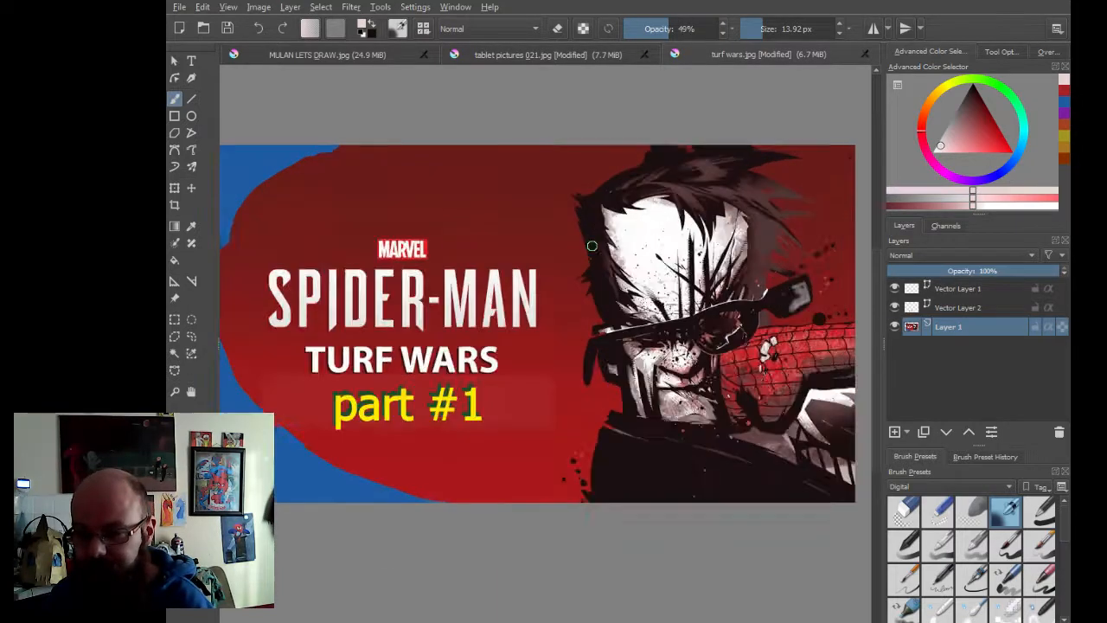
{"action": "scroll", "coordinate": [593, 246], "scroll_direction": "down", "scroll_amount": 1}
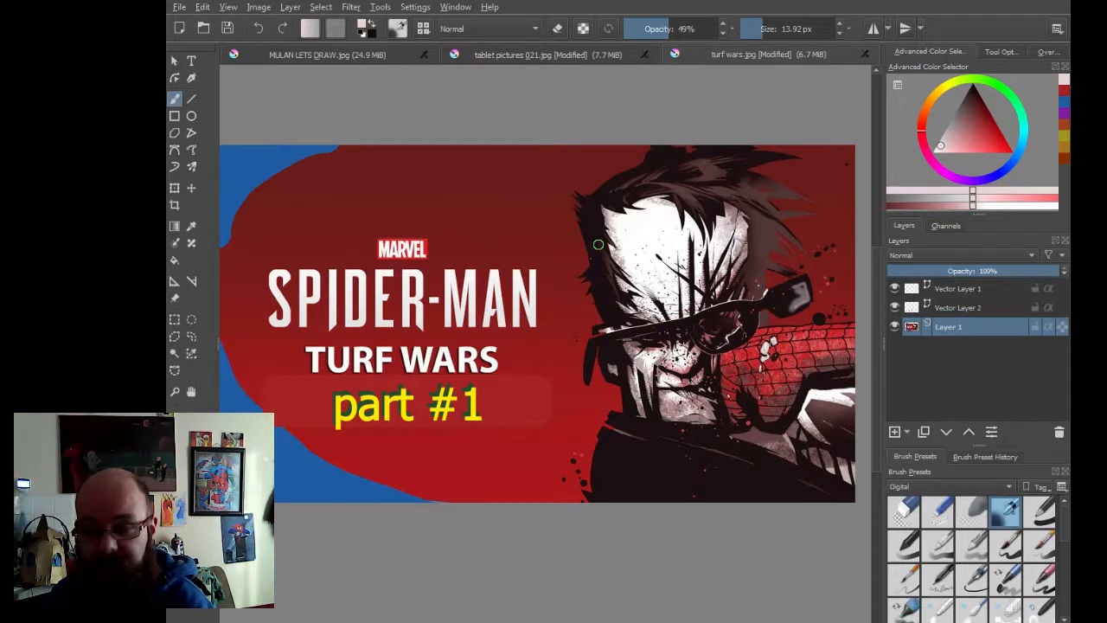